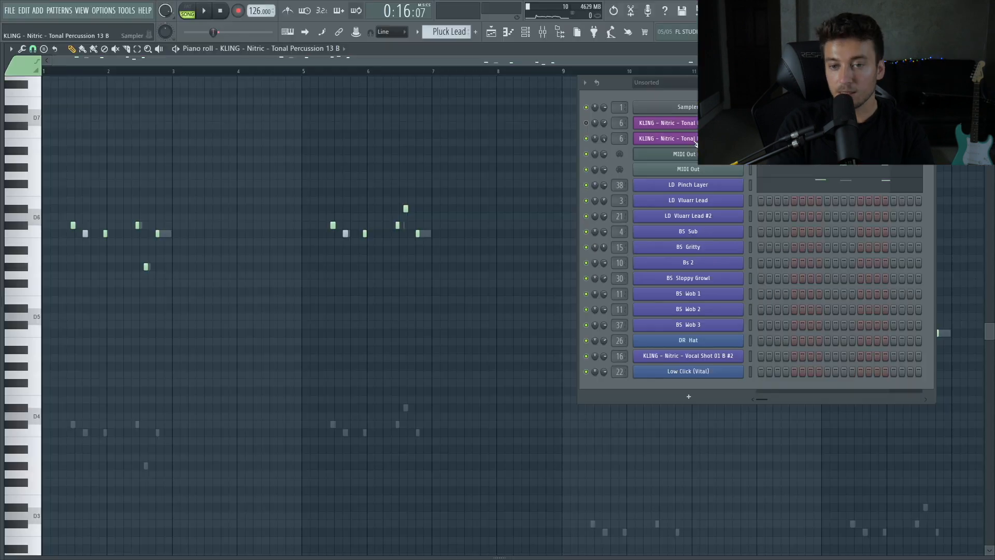
Open the Tonal Percussion 13 B channel and review the presets and mode options of Biggifier on the percussion mixer track
left_click(694, 139)
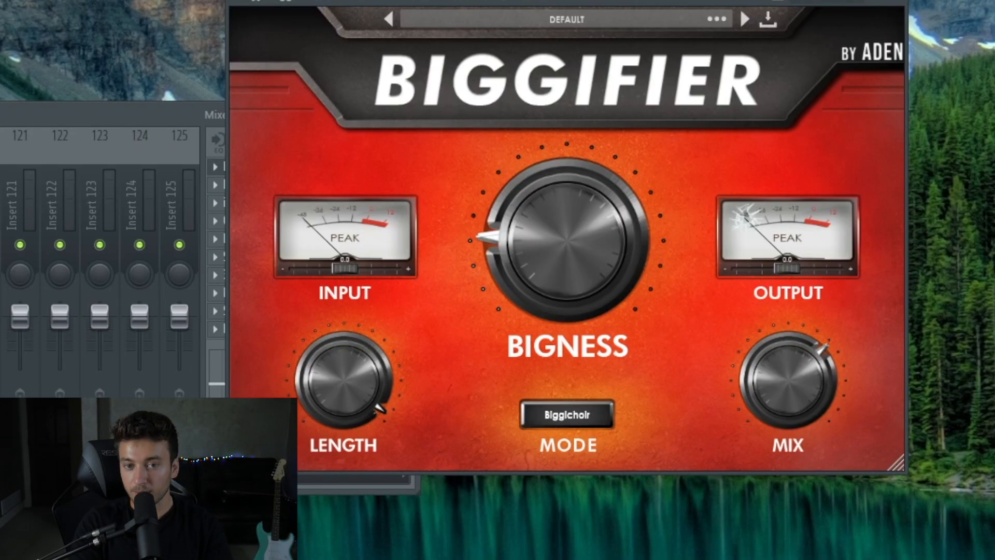
left_click_drag(345, 2, 453, 7)
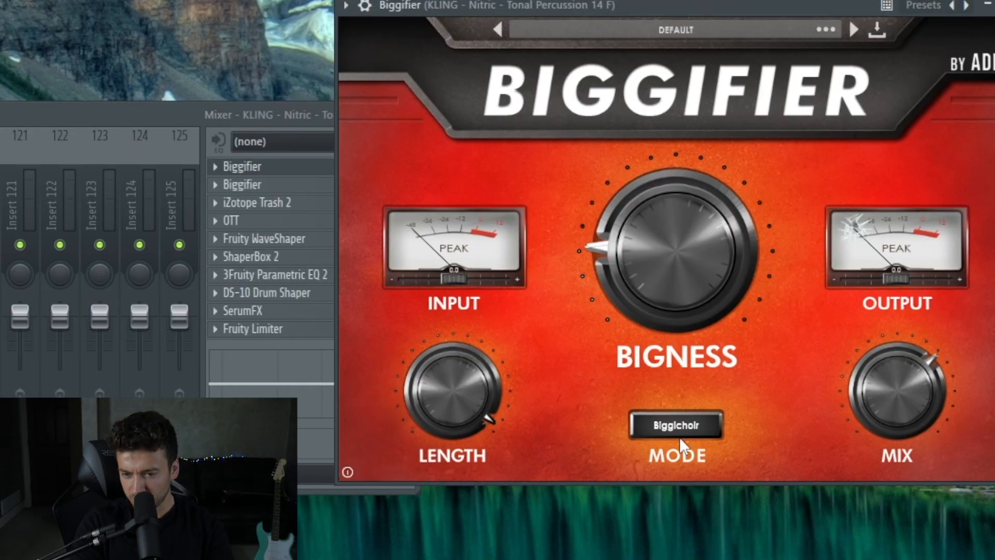
left_click(701, 32)
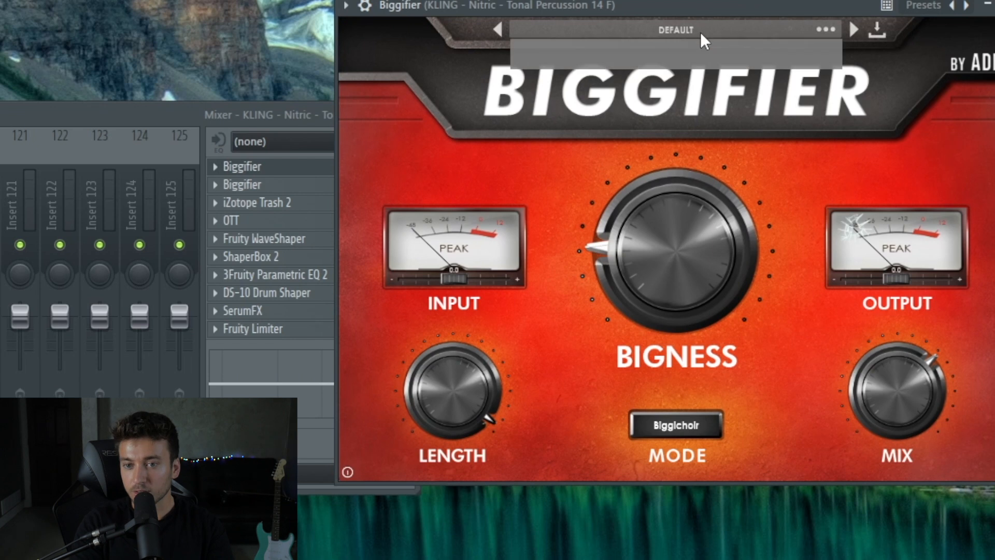
left_click(529, 129)
left_click(701, 425)
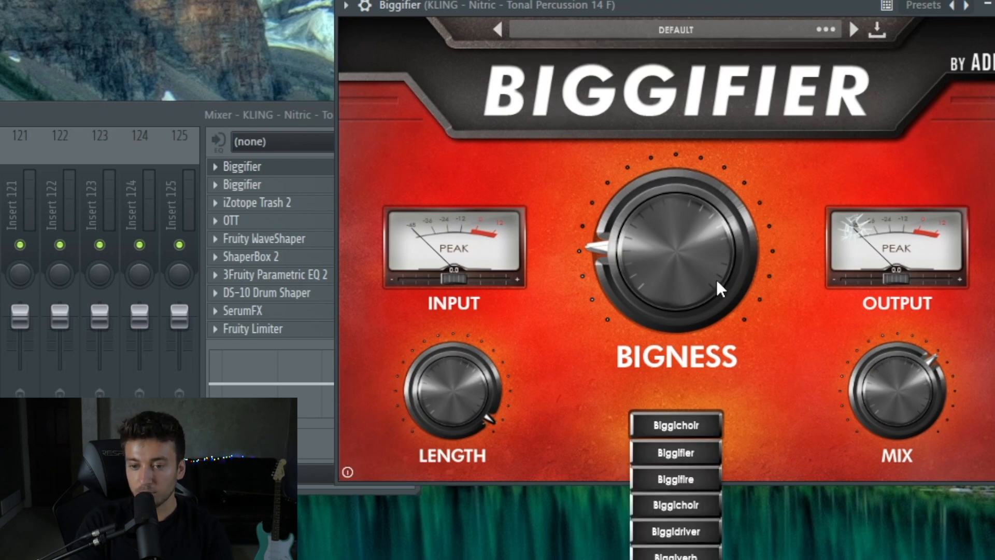
left_click(555, 428)
left_click(701, 421)
left_click(770, 396)
Open the second Biggifier in the percussion effects chain and arrange its window beside the mixer
left_click_drag(172, 117, 42, 142)
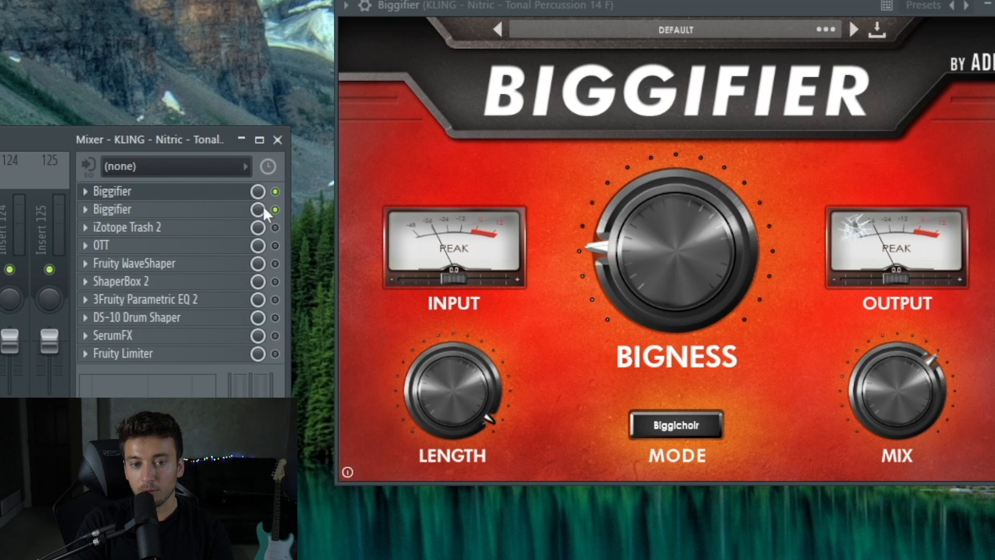
left_click(208, 209)
left_click_drag(3, 0, 729, 11)
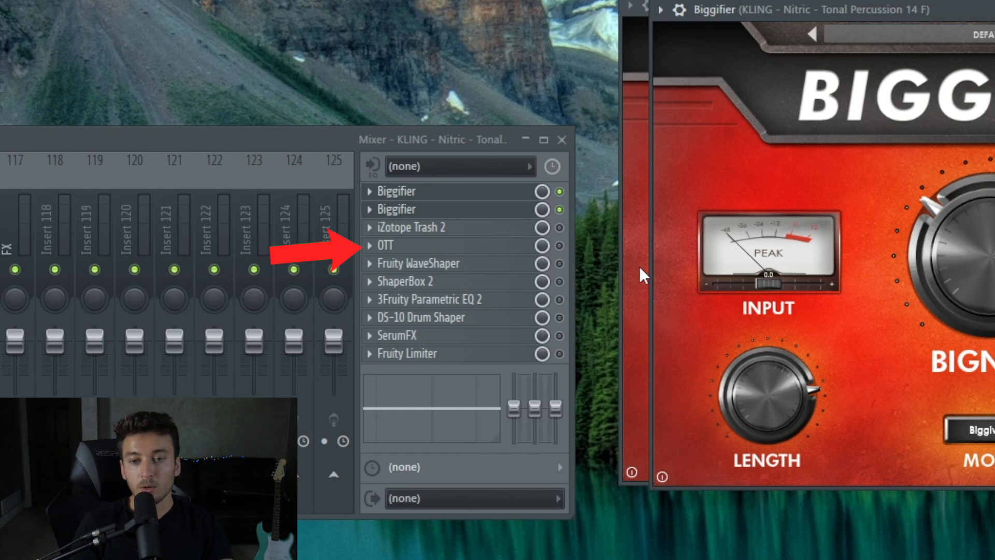
Try the second Biggifier just before Fruity Limiter with the other effects enabled, and return it to the second slot
left_click(559, 245)
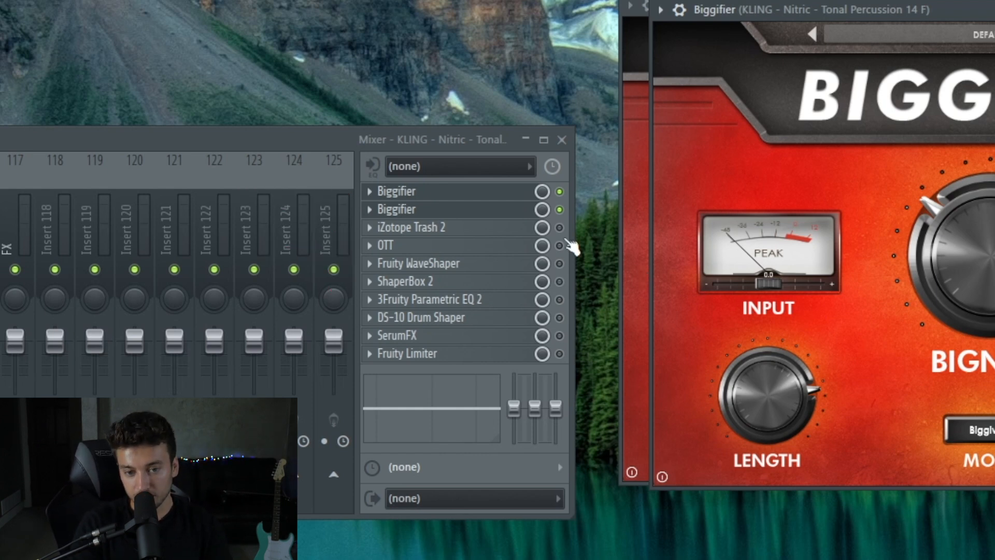
left_click(559, 263)
left_click_drag(477, 210, 477, 342)
left_click_drag(457, 199, 458, 325)
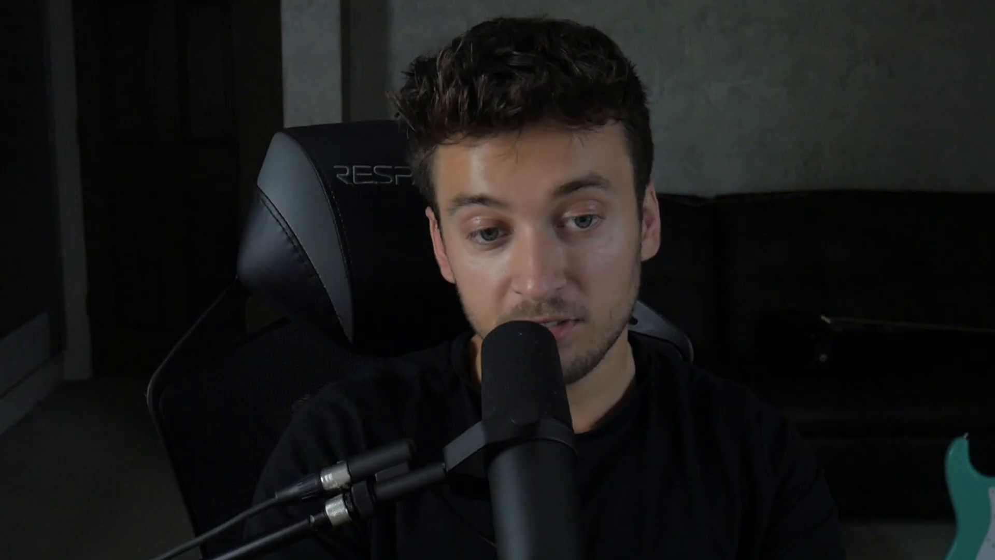
left_click_drag(458, 326, 414, 191)
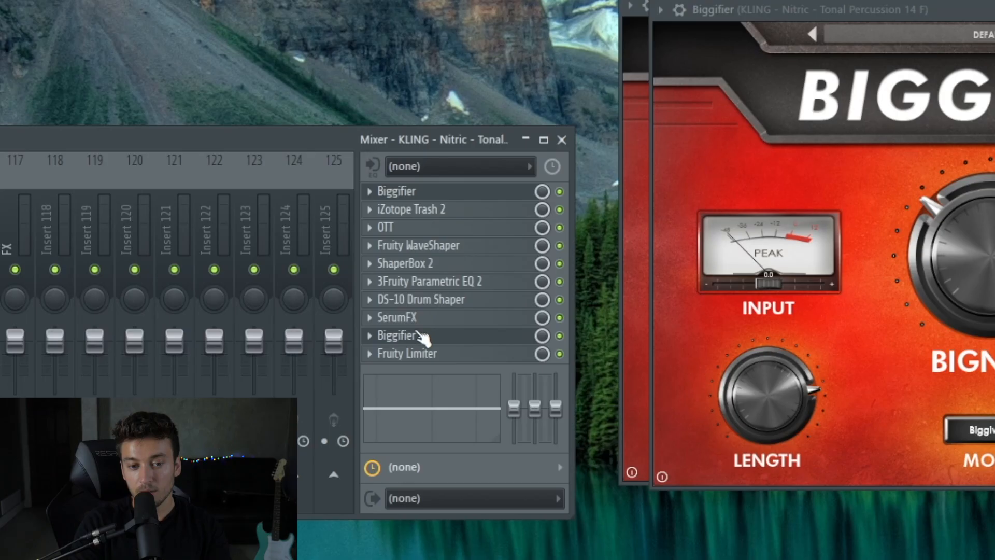
left_click_drag(415, 337, 424, 215)
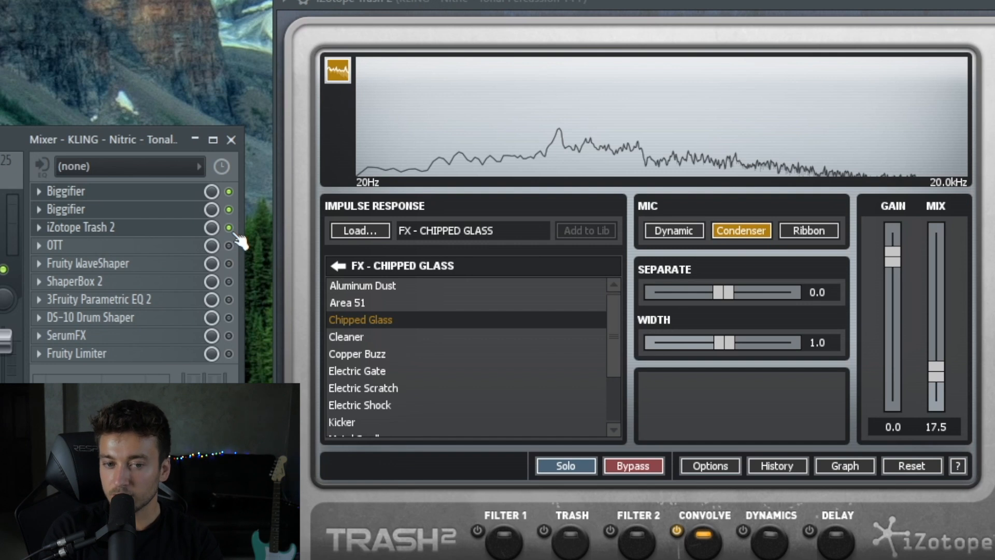
Switch on iZotope Trash 2 and ShaperBox 2 in the percussion track's effects chain
left_click(228, 228)
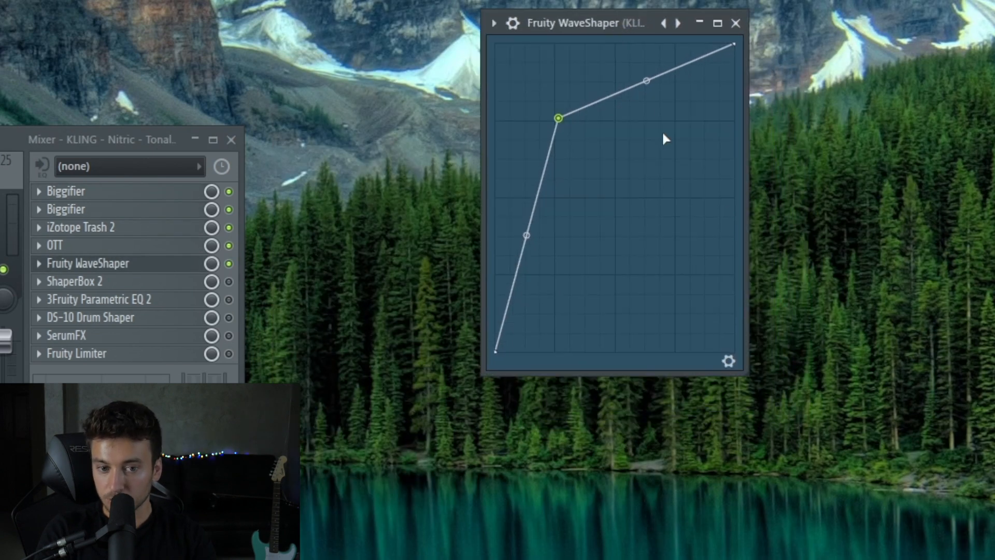
left_click(229, 281)
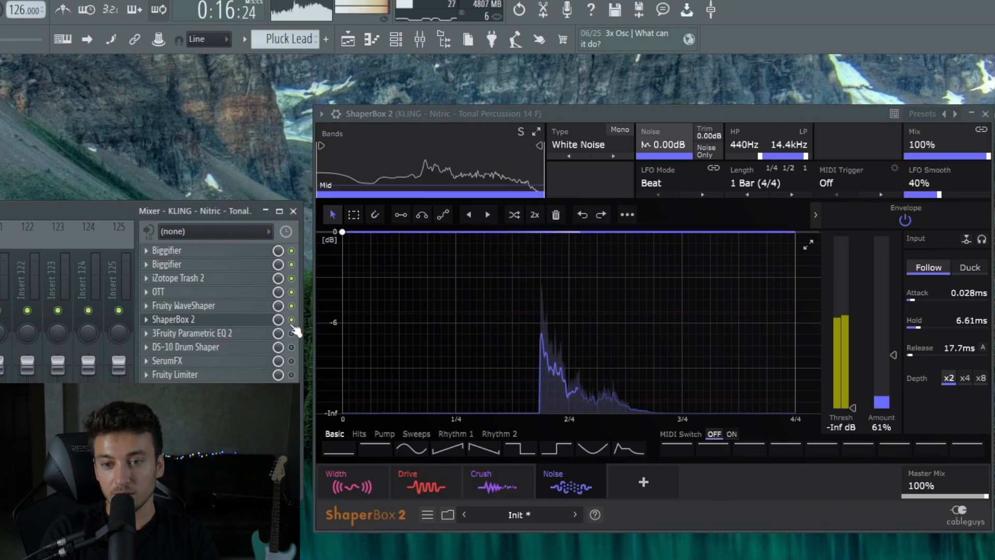
Examine the Width, Drive, Crush and Noise shapers in ShaperBox 2 while auditioning the percussion
left_click(348, 483)
left_click(420, 469)
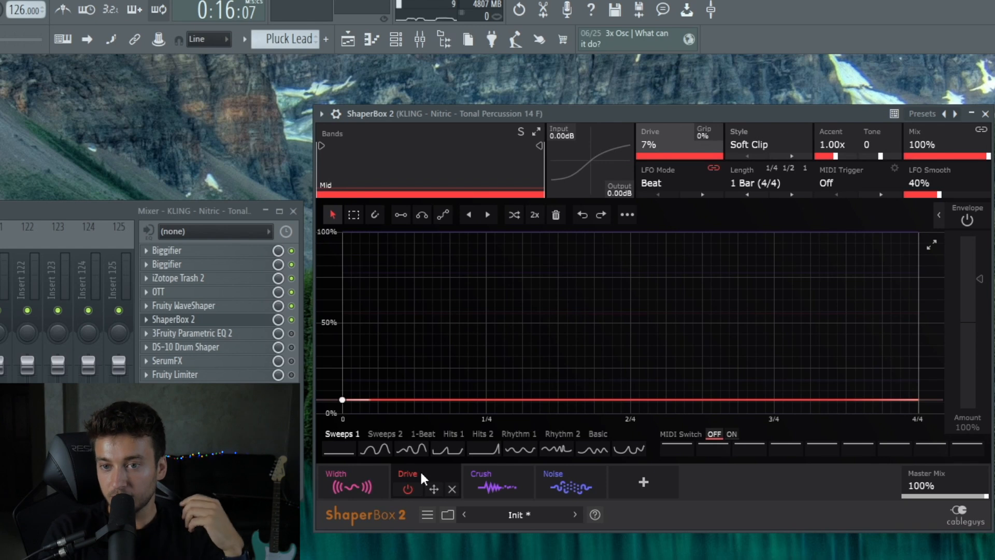
left_click(502, 469)
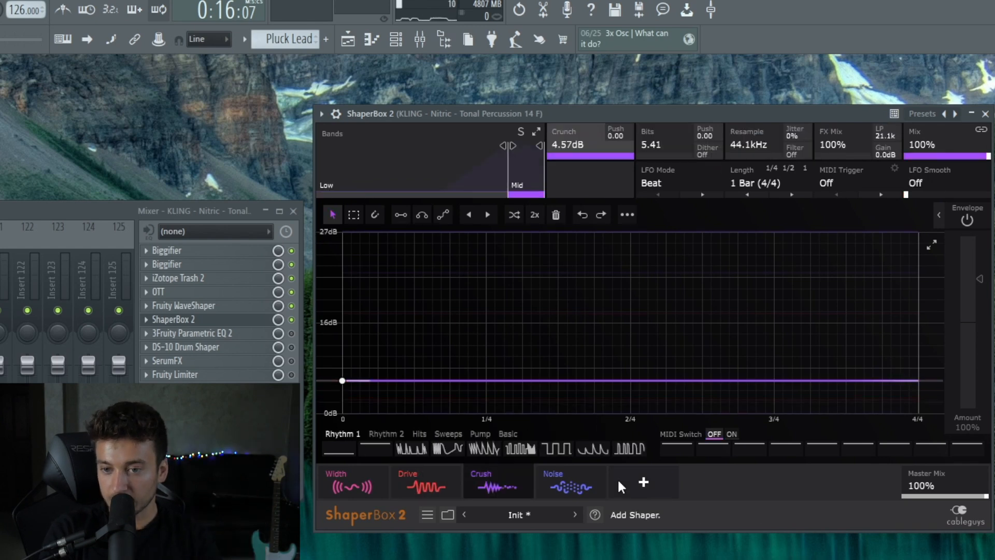
left_click(619, 482)
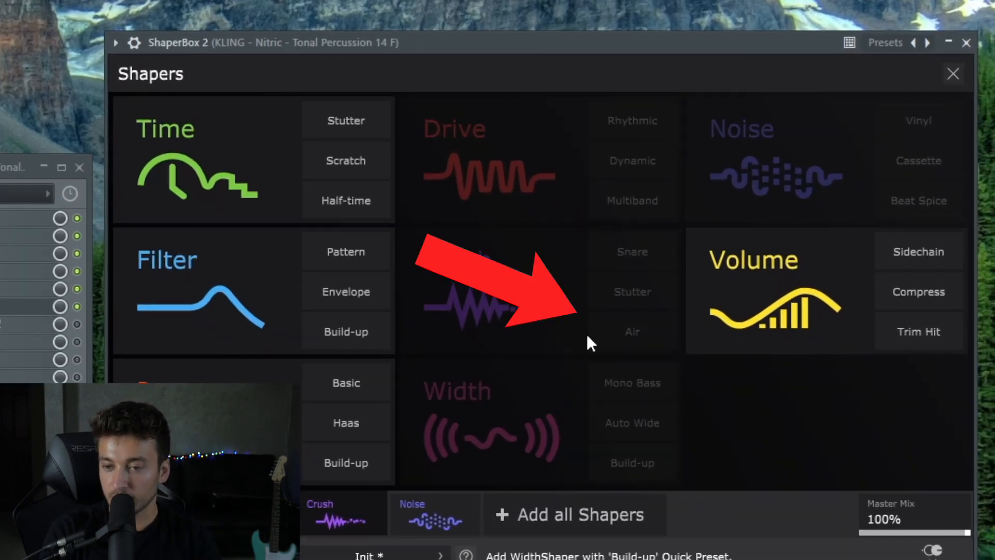
left_click(370, 510)
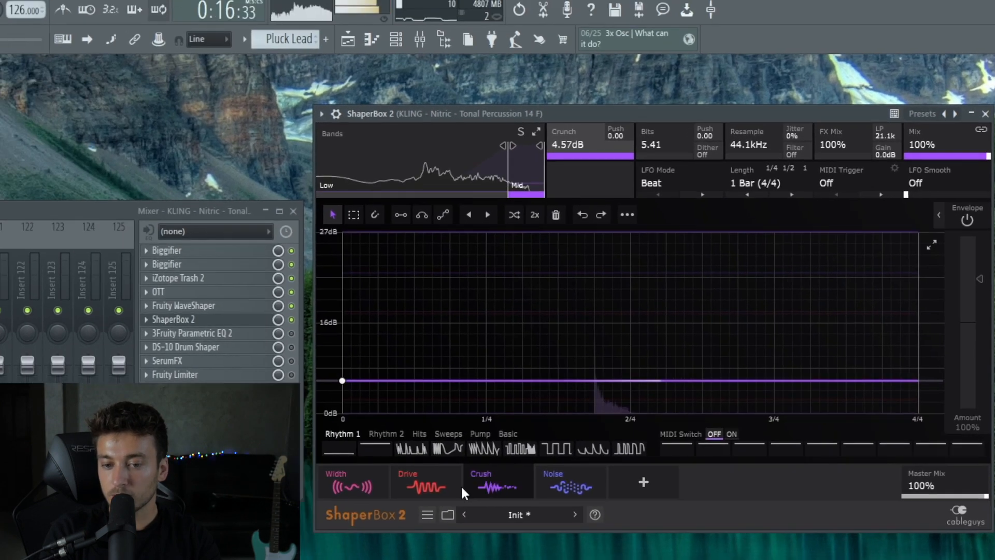
left_click(352, 516)
left_click(352, 516)
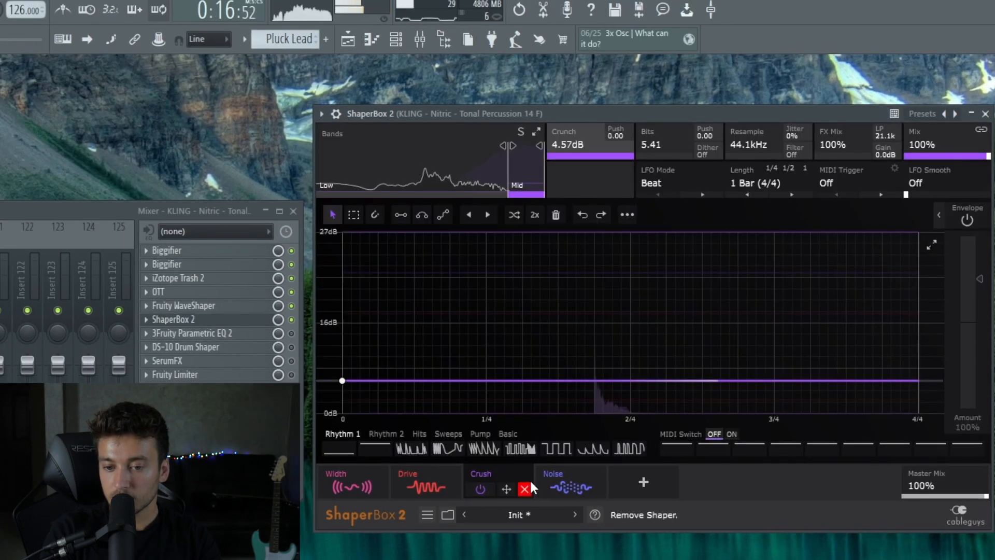
left_click(561, 472)
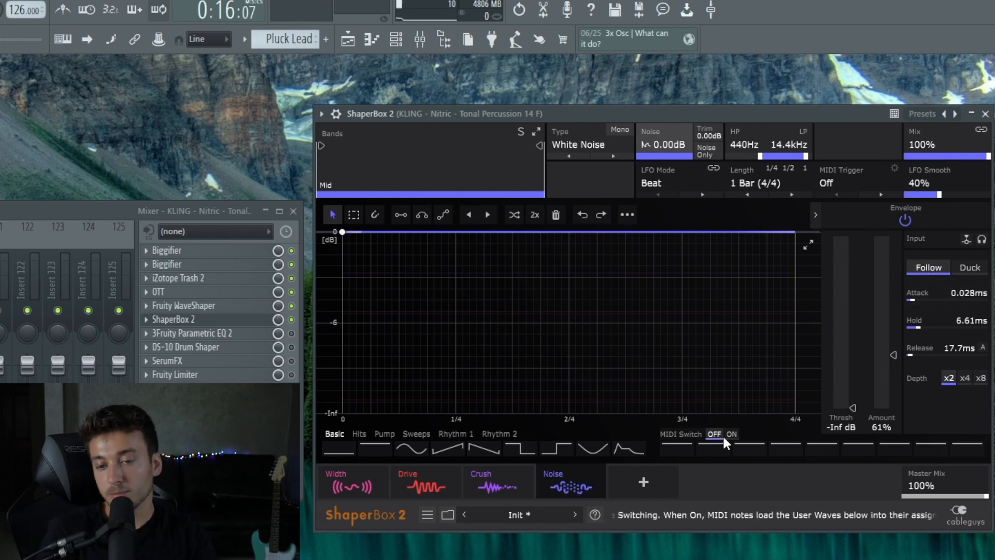
key("space")
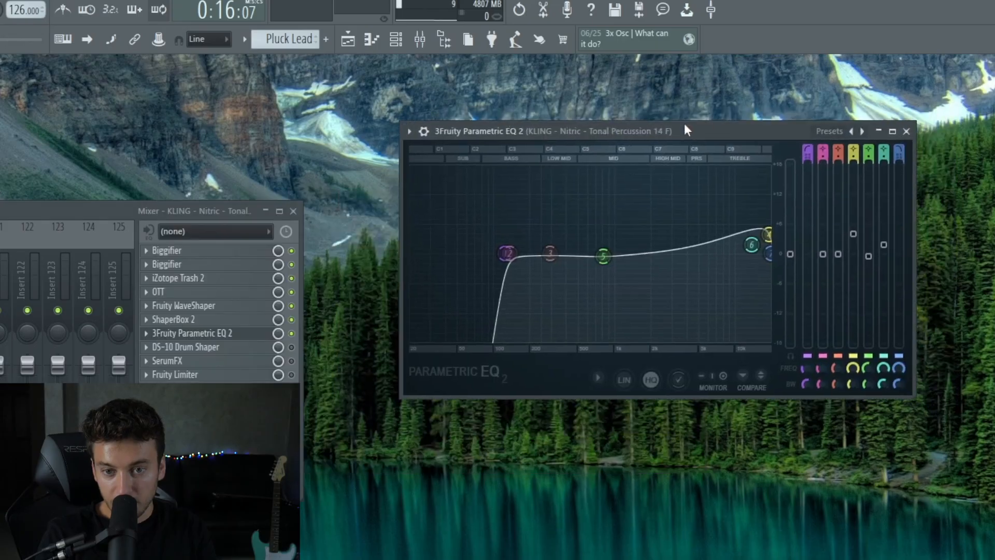
Open DS-10 Drum Shaper and SerumFX from the percussion effects chain and listen to their effect
left_click(186, 346)
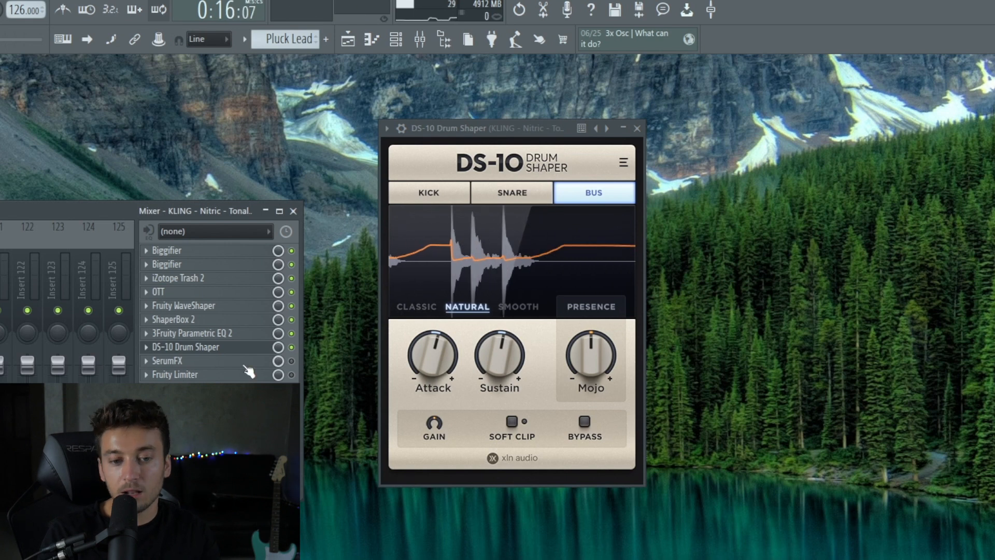
left_click(217, 360)
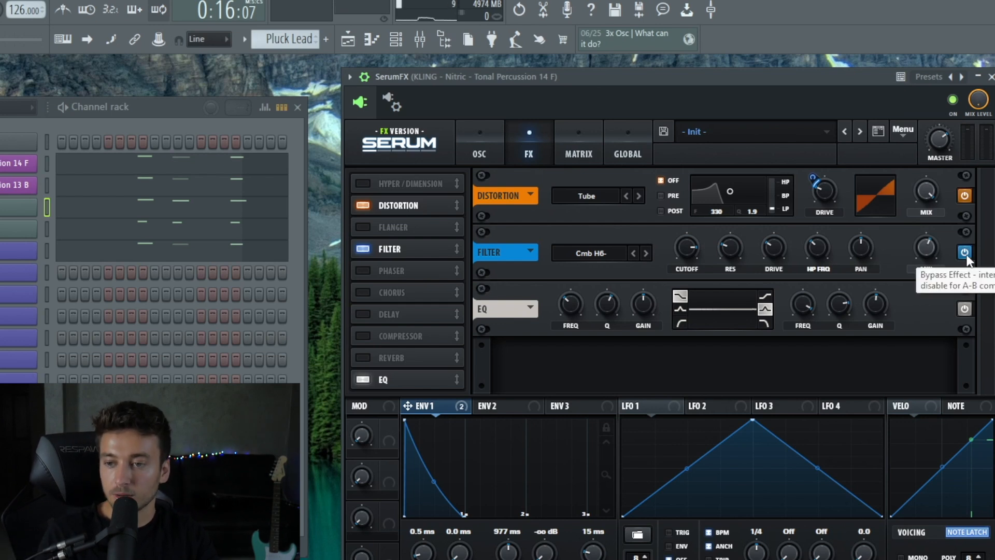
key("space")
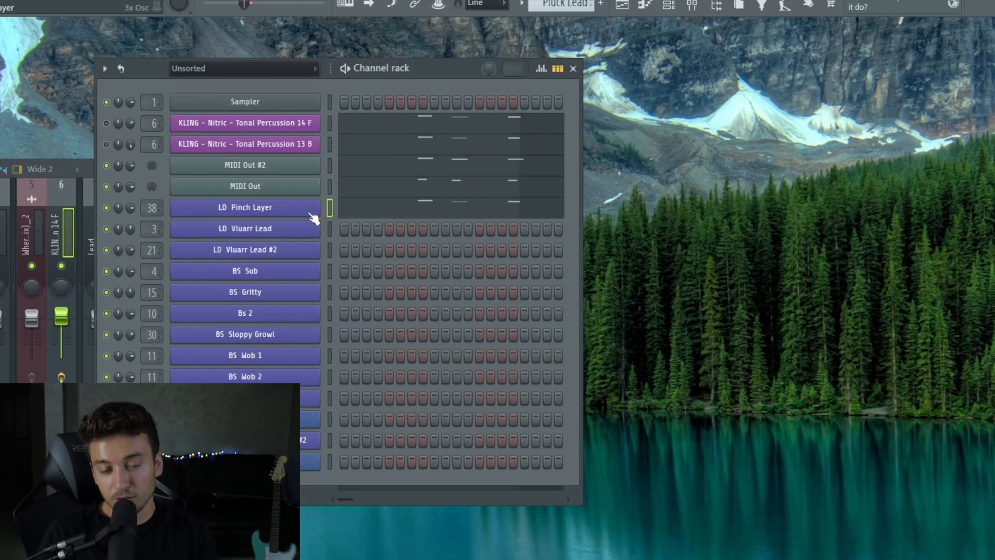
Review the LD Pinch Layer's pitch envelope and oscillators, and the Fruity Reeverb 2 on the Lead mixer track
key("space")
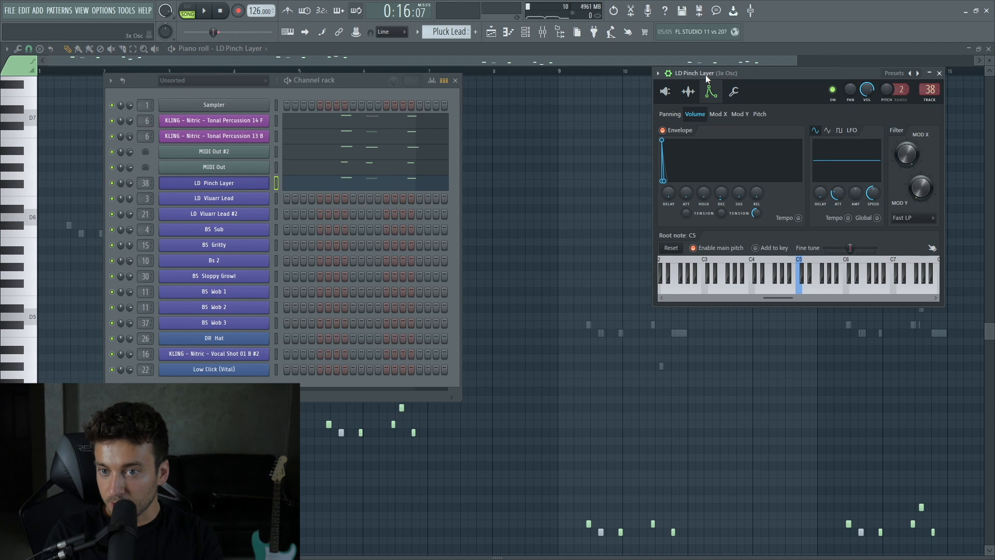
left_click_drag(706, 75, 689, 82)
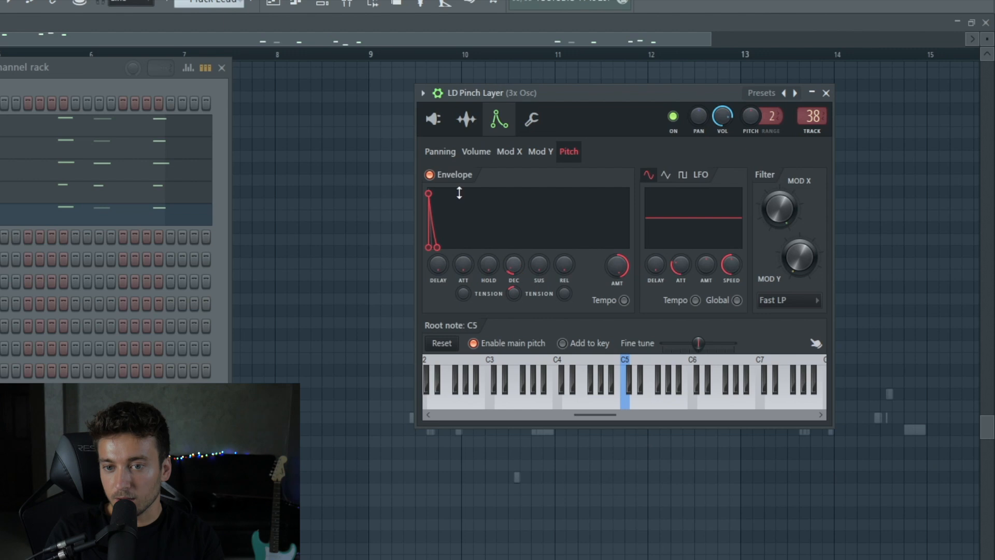
left_click(434, 119)
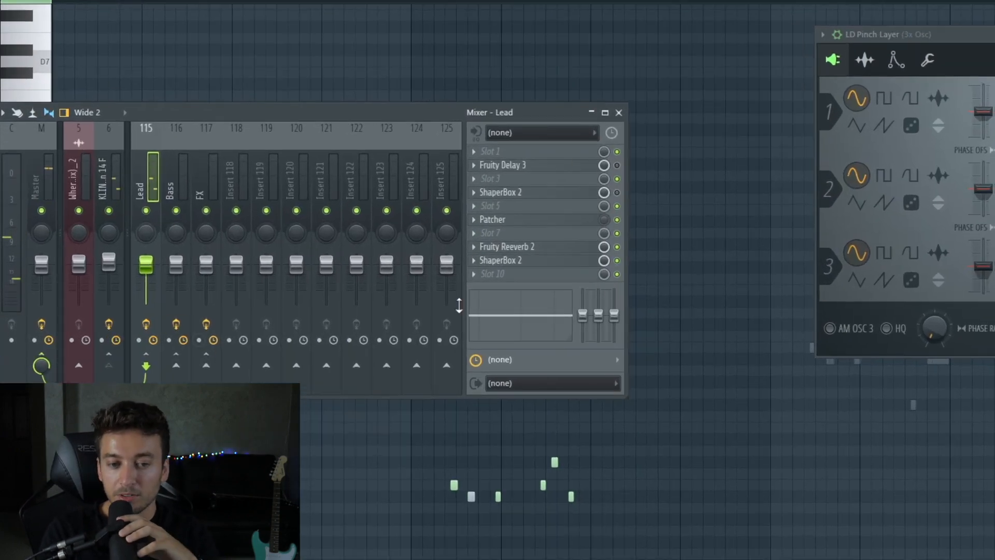
left_click(547, 248)
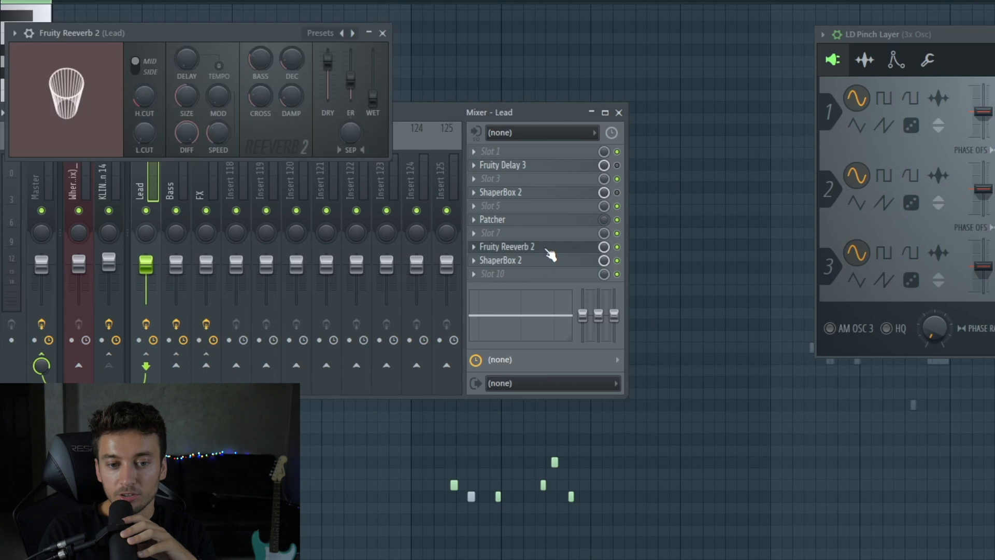
left_click(549, 250)
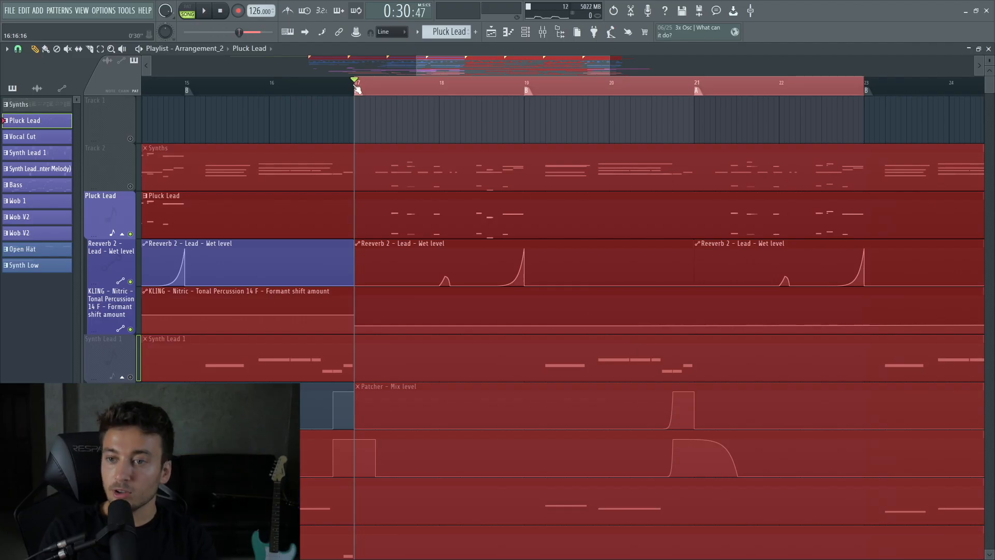
Open the Pluck Lead pattern's Tonal Percussion 14 F notes in the piano roll and play them
double_click(343, 149)
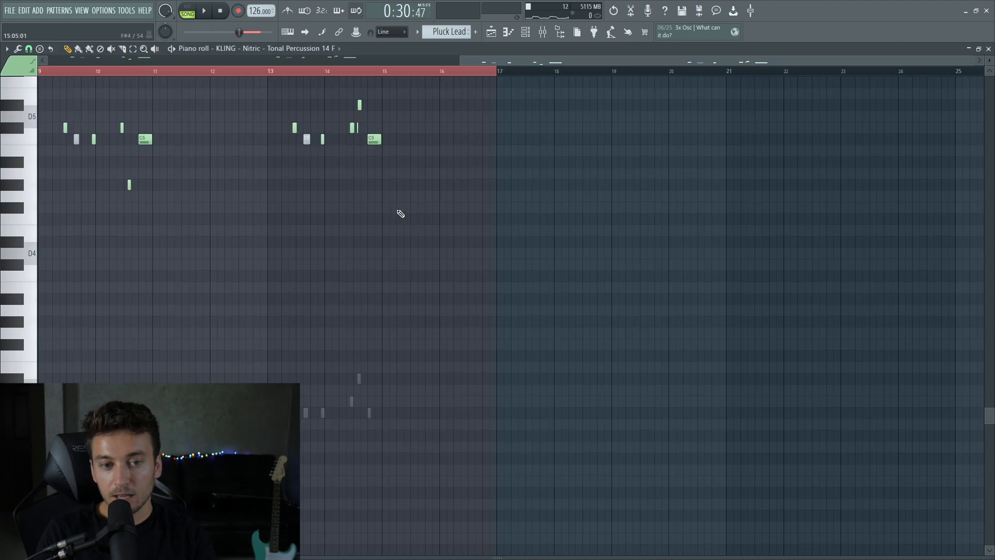
key("space")
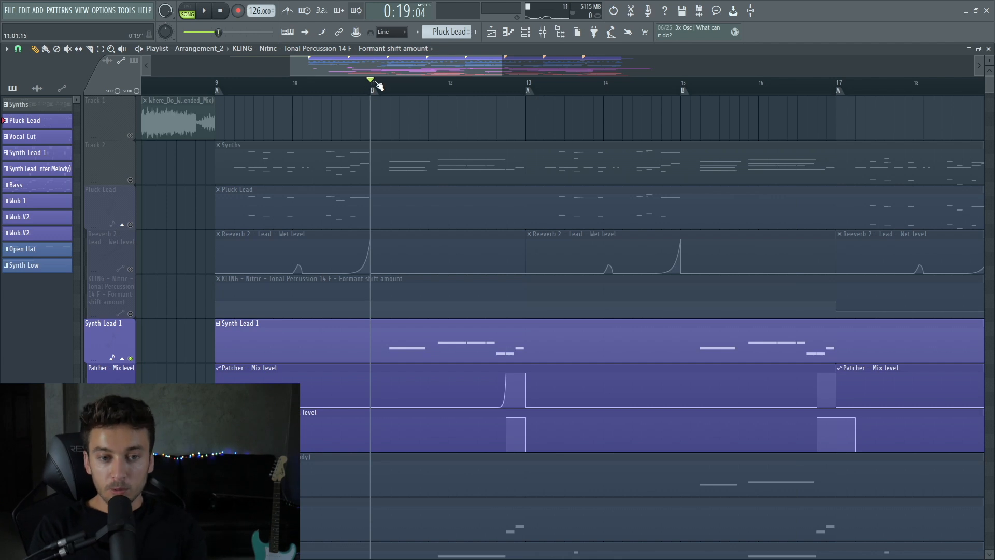
Select bars 11 to 13 in the playlist and play the Synth Lead 1 section
left_click_drag(372, 91, 528, 92)
key("space")
scroll(529, 103, "down", 2)
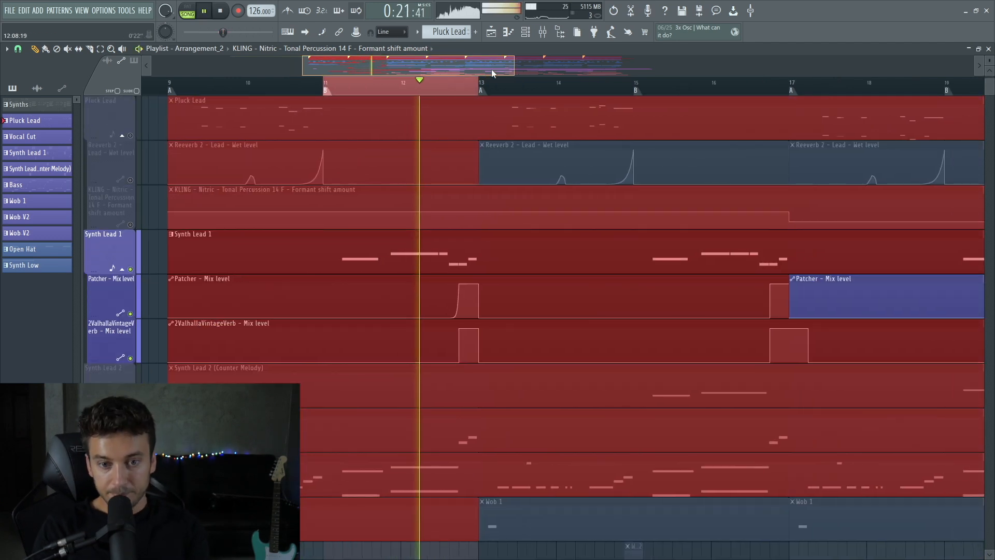
key("space")
Open the LD Vluarr Lead synth from the channel rack, reposition its window and close the rack
key("F6")
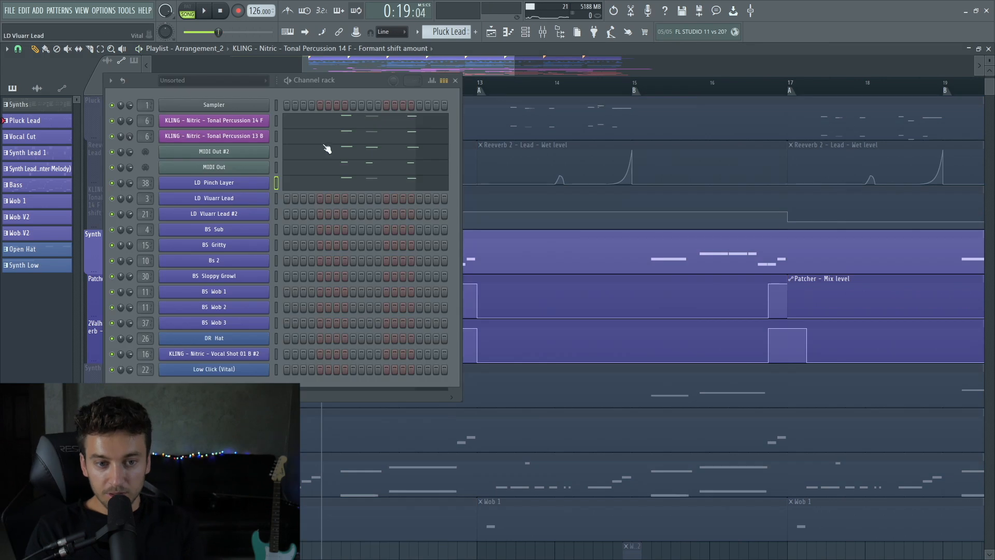
left_click(249, 185)
left_click_drag(460, 77, 662, 78)
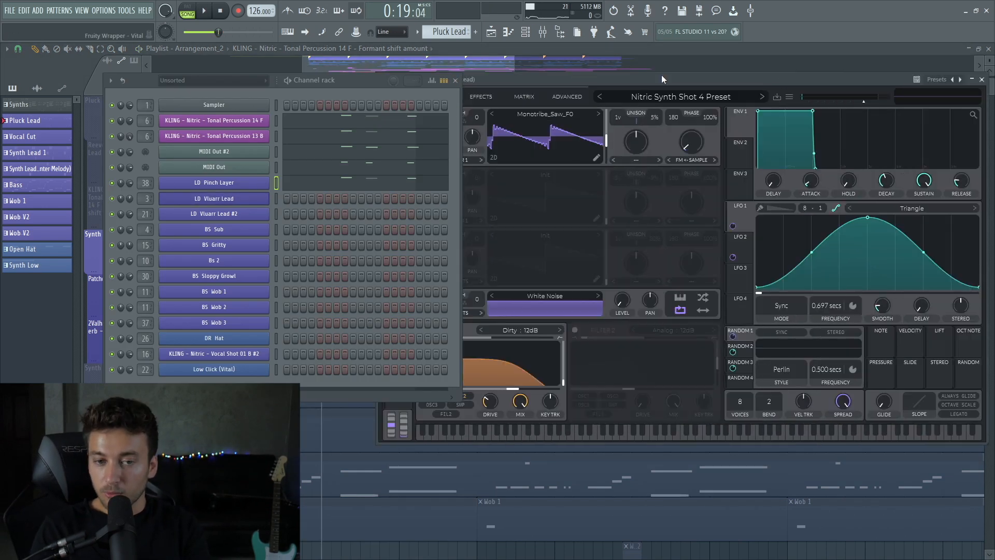
left_click(456, 81)
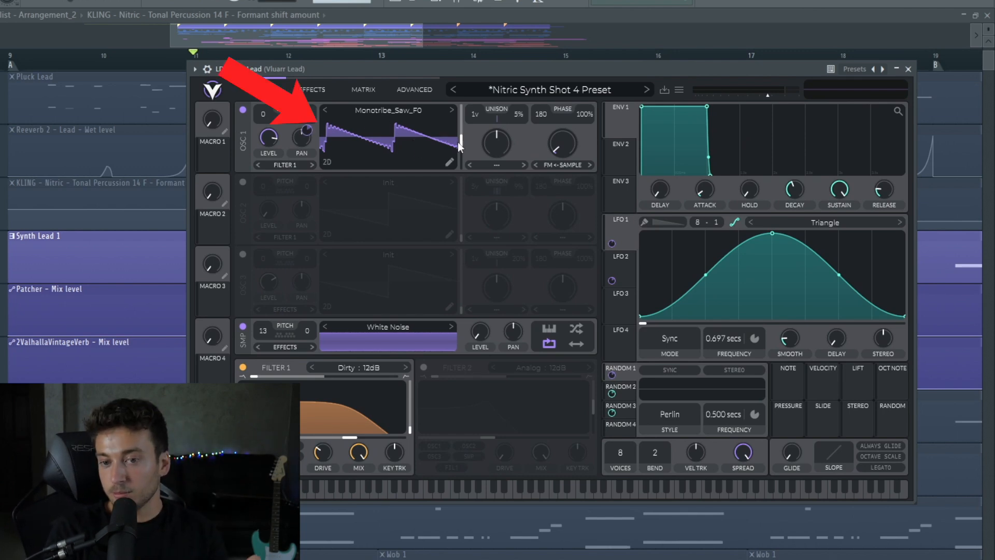
Switch off the White Noise sampler in the lead synth, play the lead without it, and switch the sampler back on
mouse_move(557, 144)
left_click(243, 327)
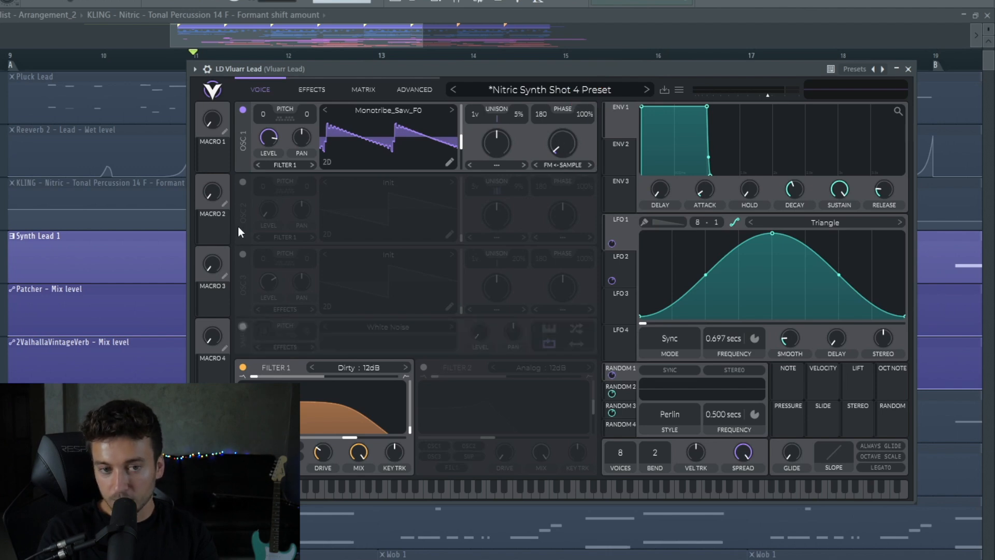
key("space")
left_click(243, 327)
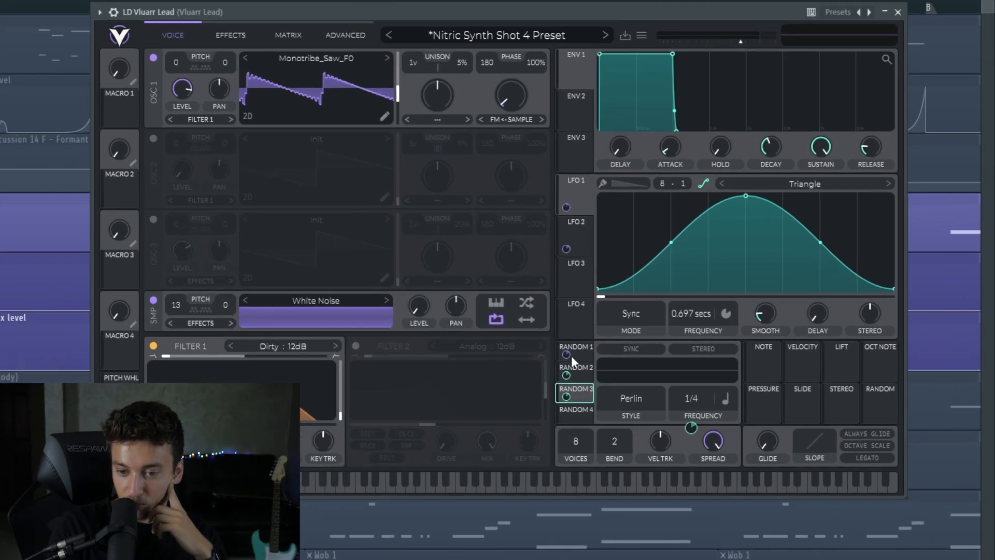
Examine the Random 1, Random 2 and Random 3 modulators and their targets in the LD Vluarr Lead synth
left_click(619, 369)
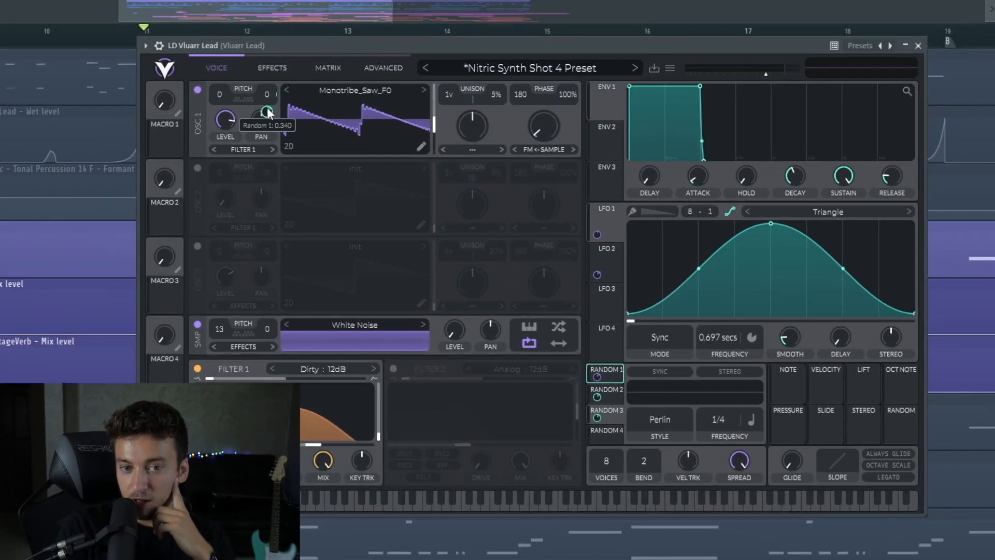
left_click(614, 394)
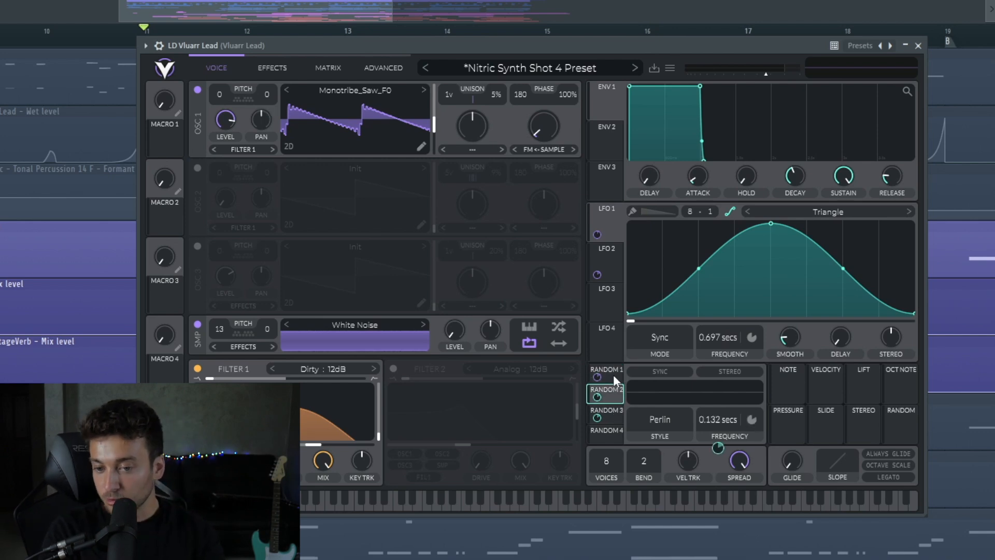
left_click(604, 409)
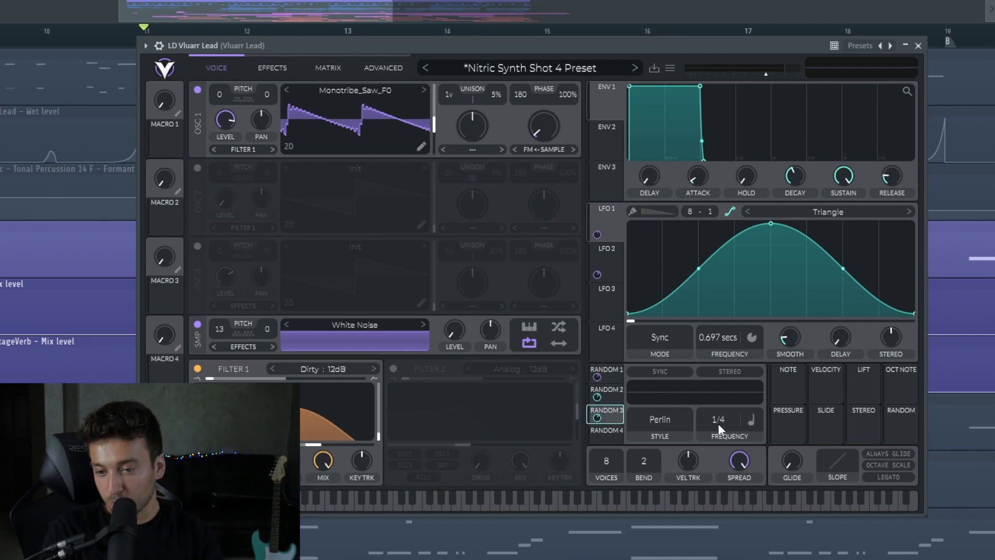
left_click_drag(617, 398, 702, 439)
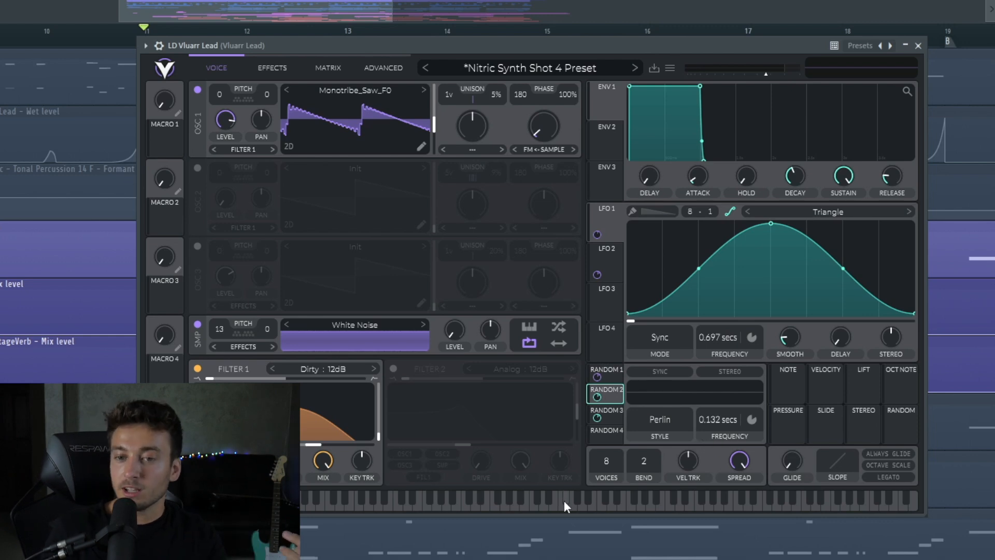
Show the lead synth's internal effects and toggle ShaperBox 2 on the Vluarr Lead mixer track
left_click(272, 67)
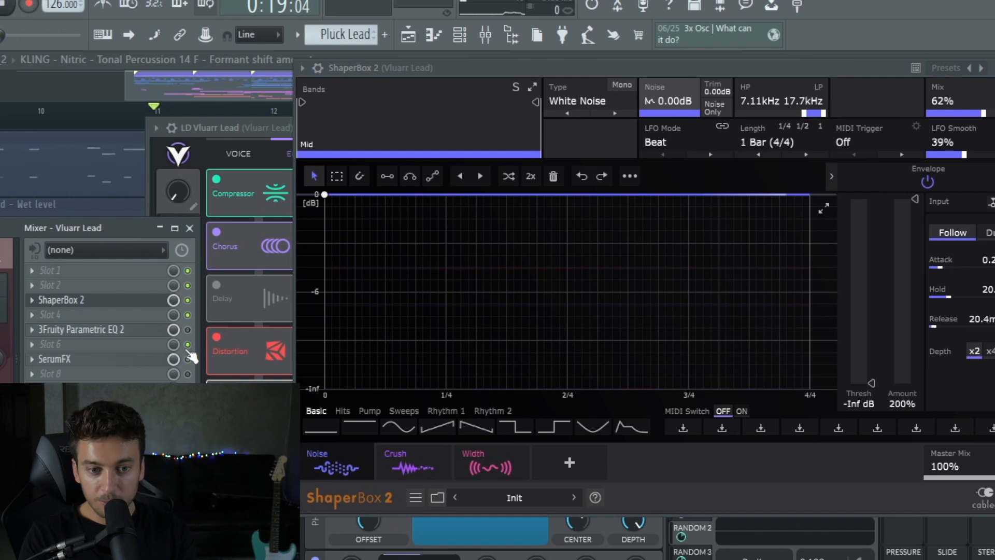
left_click(188, 300)
mouse_move(495, 467)
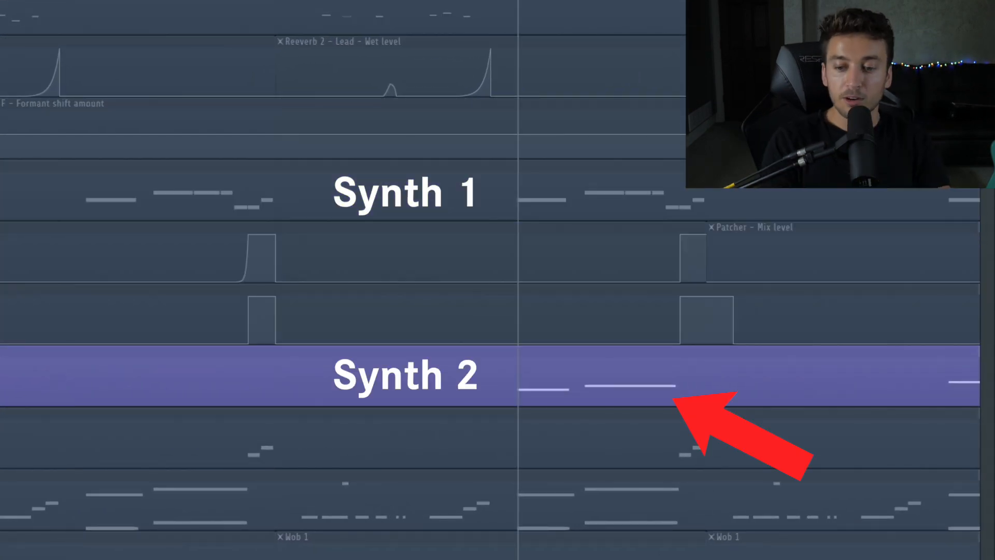
Play the Synth Lead 2 counter melody and review the LD Vluarr Lead #2 synth and its ShaperBox 2 effect
key("space")
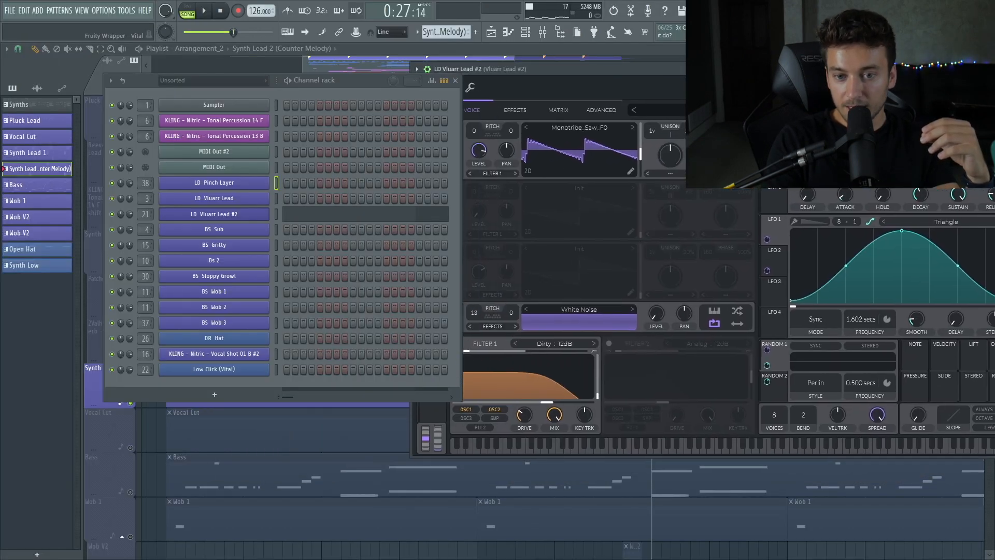
left_click(194, 216)
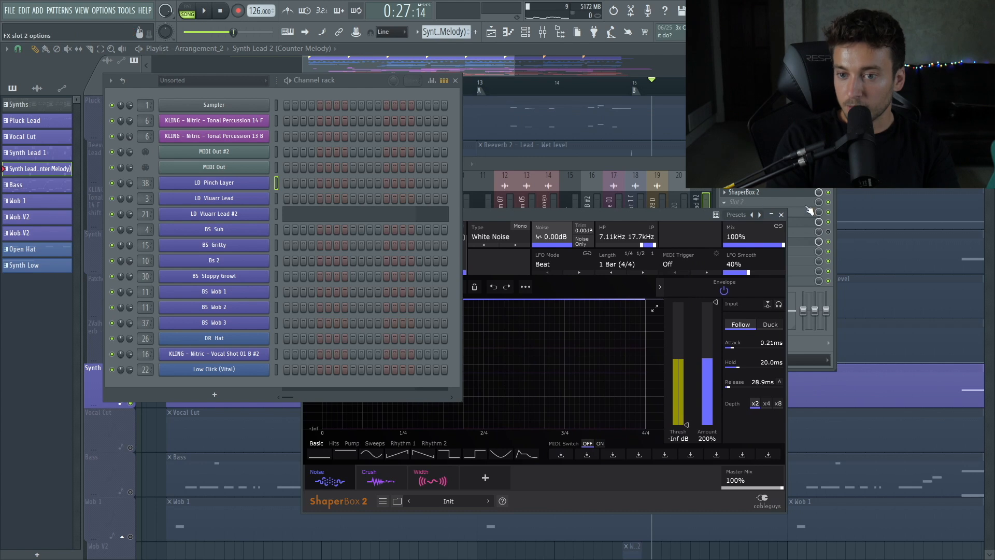
key("Escape")
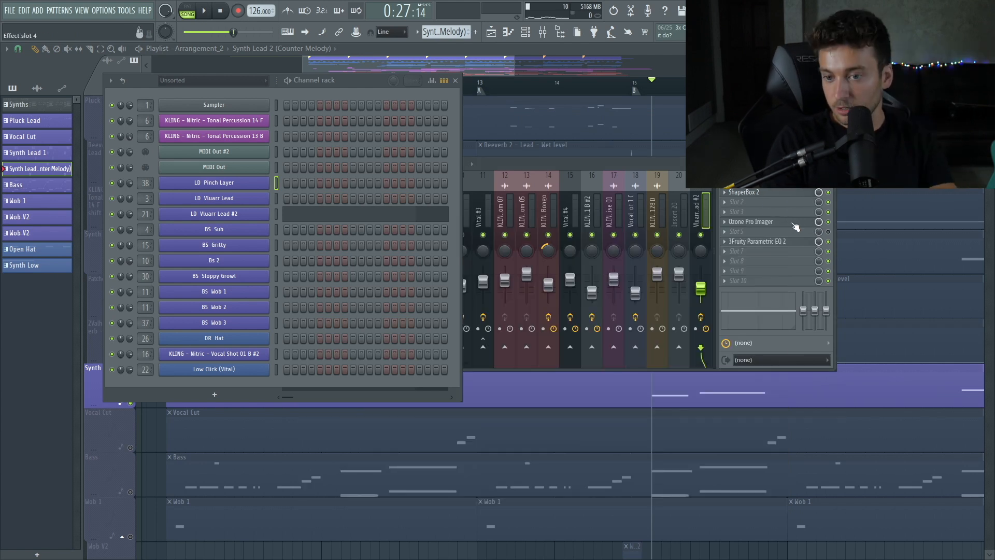
Open Ozone Pro Imager on the Vluarr Lead #2 mixer track, play the counter melody through it and close the effect
left_click(793, 223)
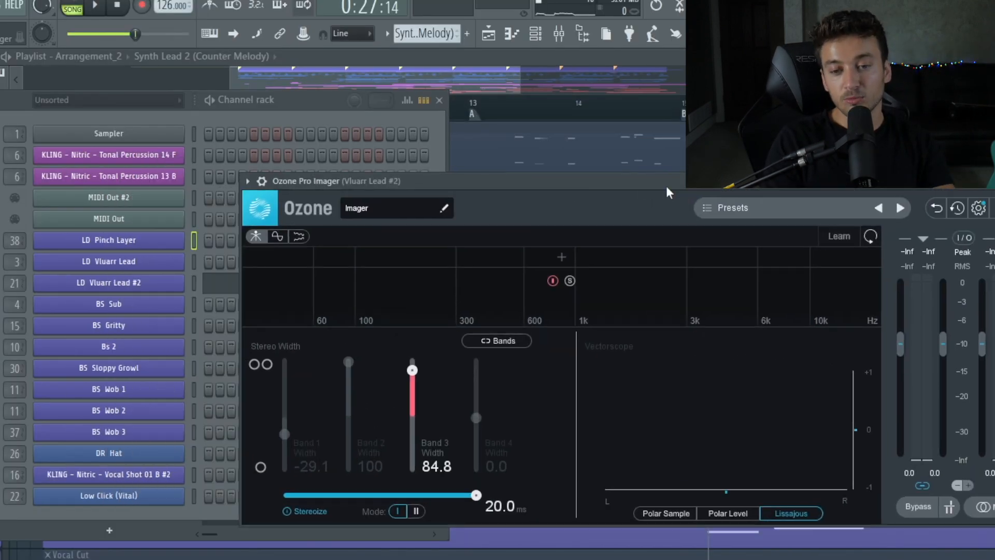
key("space")
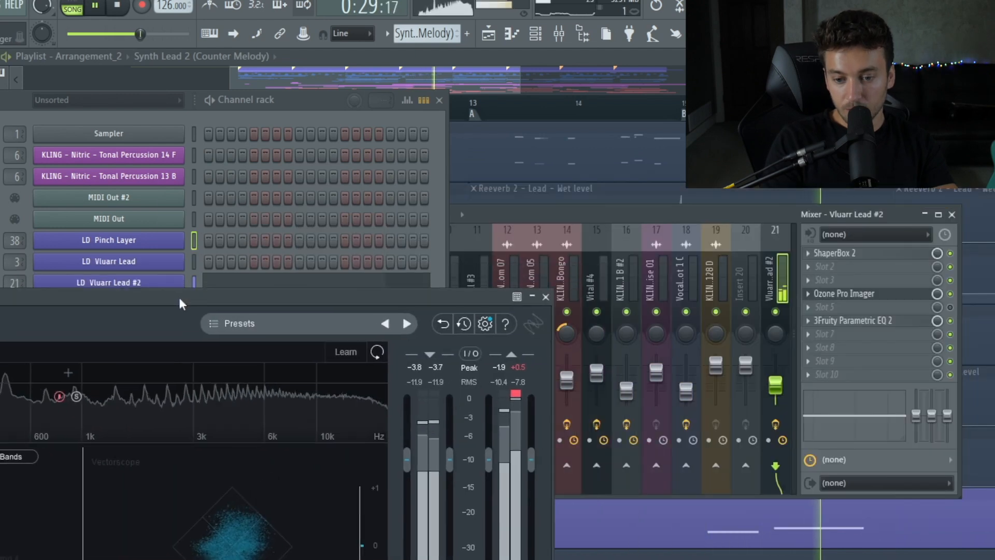
key("space")
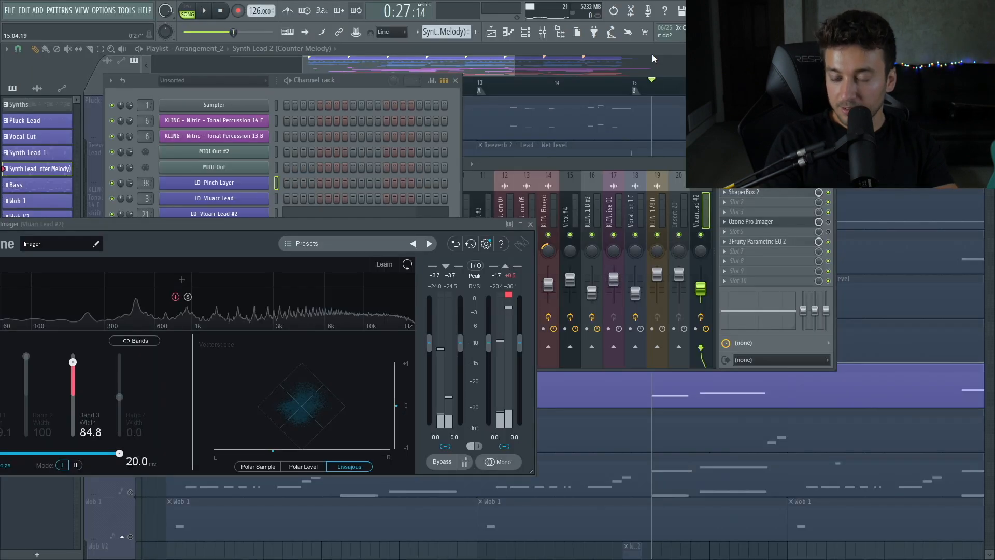
key("F9")
left_click(530, 224)
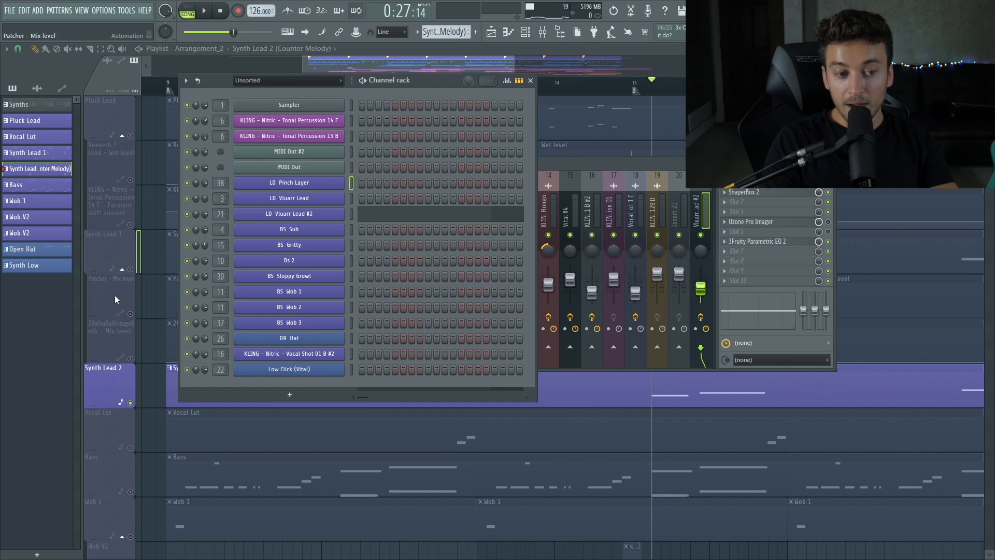
Unmute Synth Lead 1 with its automation tracks alongside Synth Lead 2 and play both leads together
key("space")
left_click(139, 270, "ctrl")
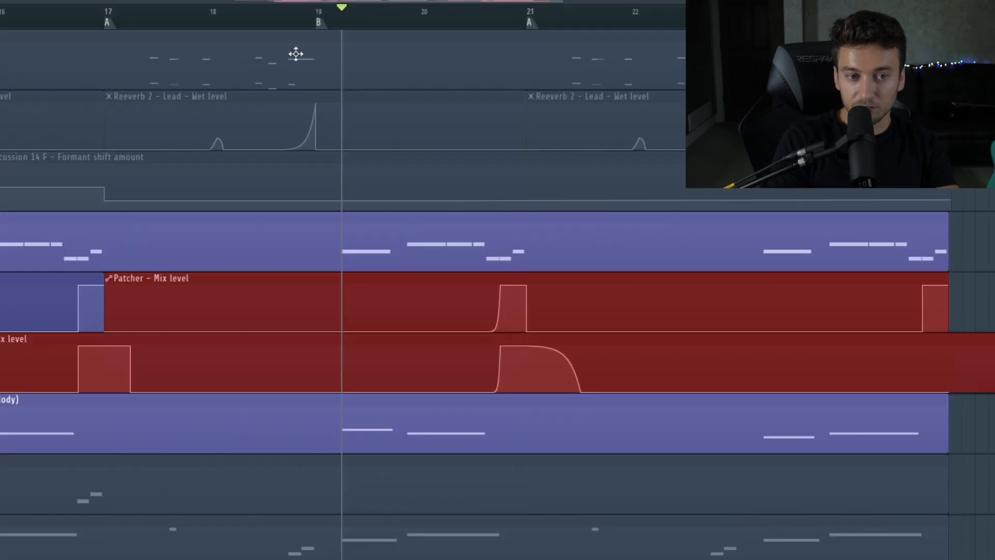
key("space")
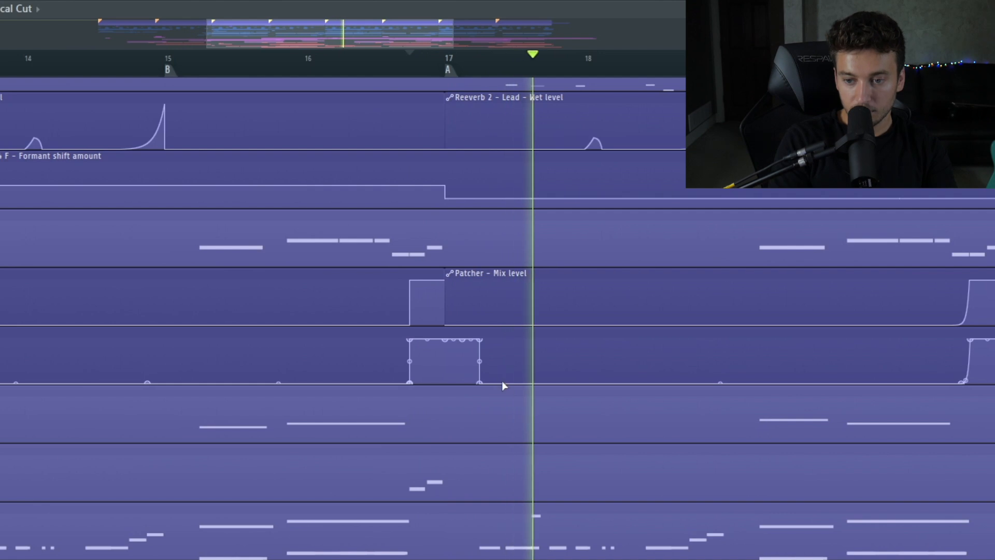
Play the soloed Bass track together with the kick in the playlist
scroll(503, 383, "down", 3)
scroll(503, 384, "up", 4)
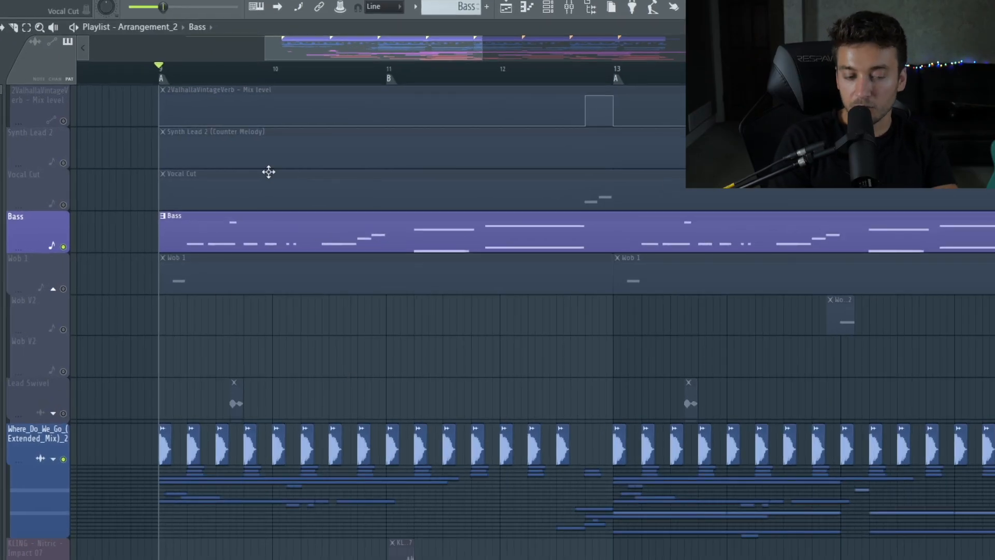
key("space")
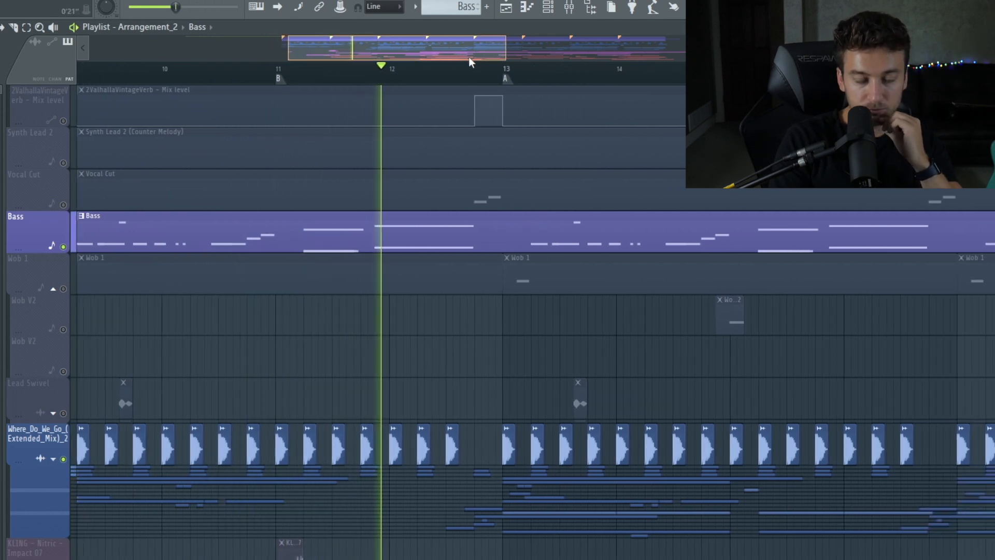
left_click_drag(468, 57, 444, 71)
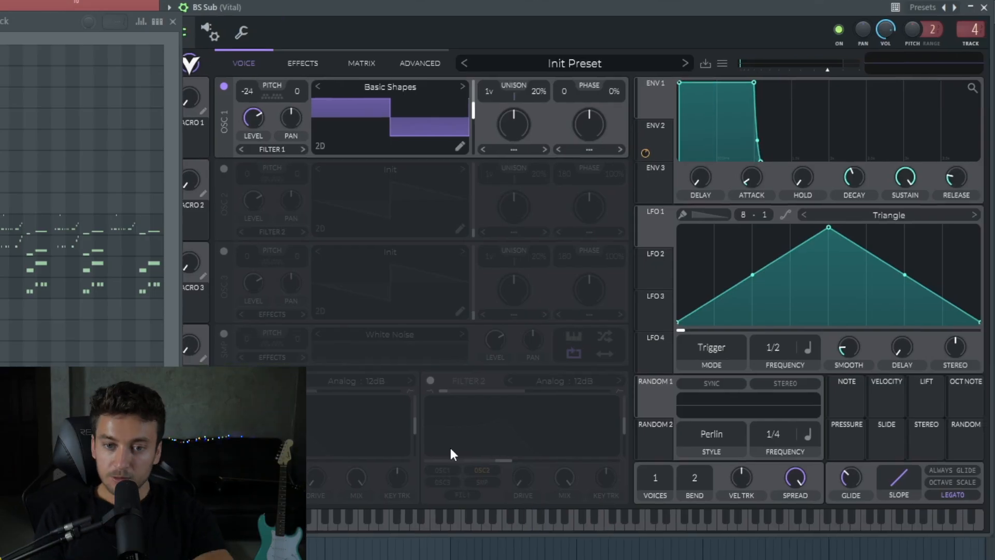
Review the BS Sub synth's effects and second envelope, and select bars 3 and 4 in its piano roll
left_click(311, 65)
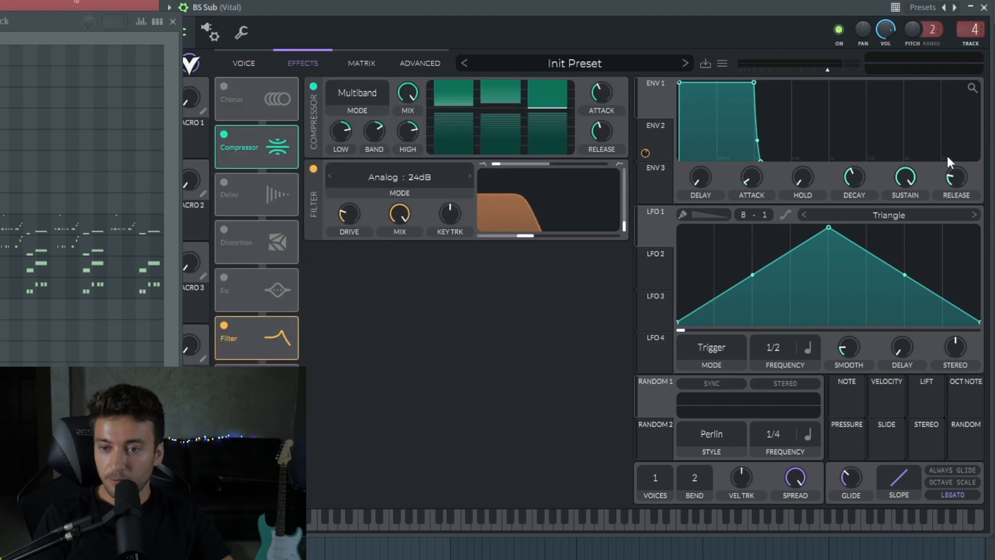
left_click(659, 140)
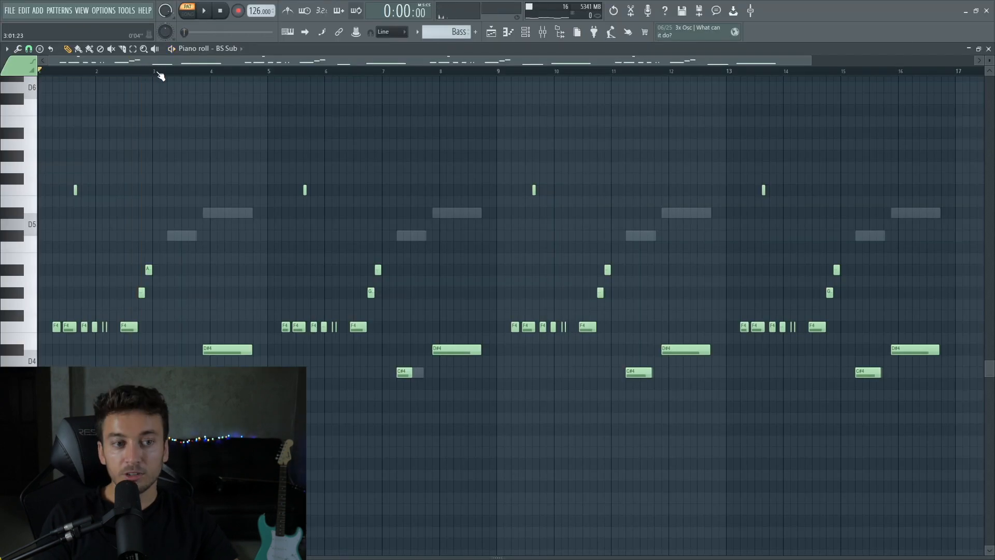
left_click_drag(153, 71, 238, 88)
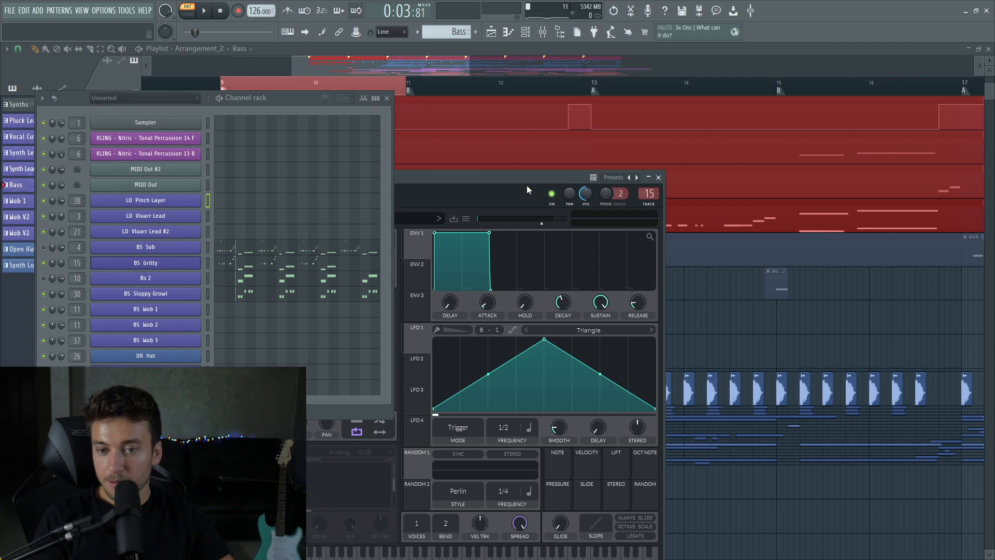
Reposition the BS Gritty synth window and play this bass layer
left_click_drag(526, 185, 757, 158)
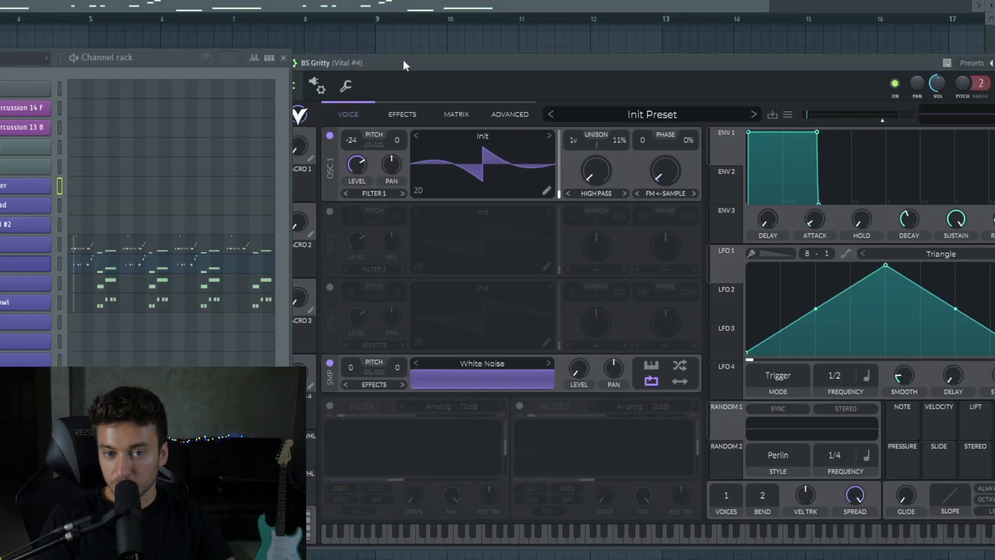
left_click_drag(405, 62, 441, 56)
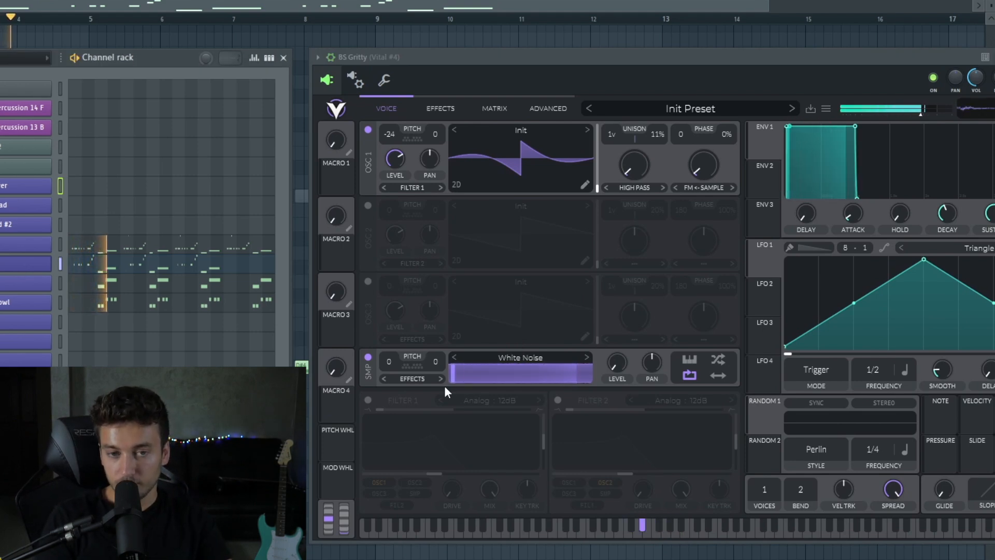
key("space")
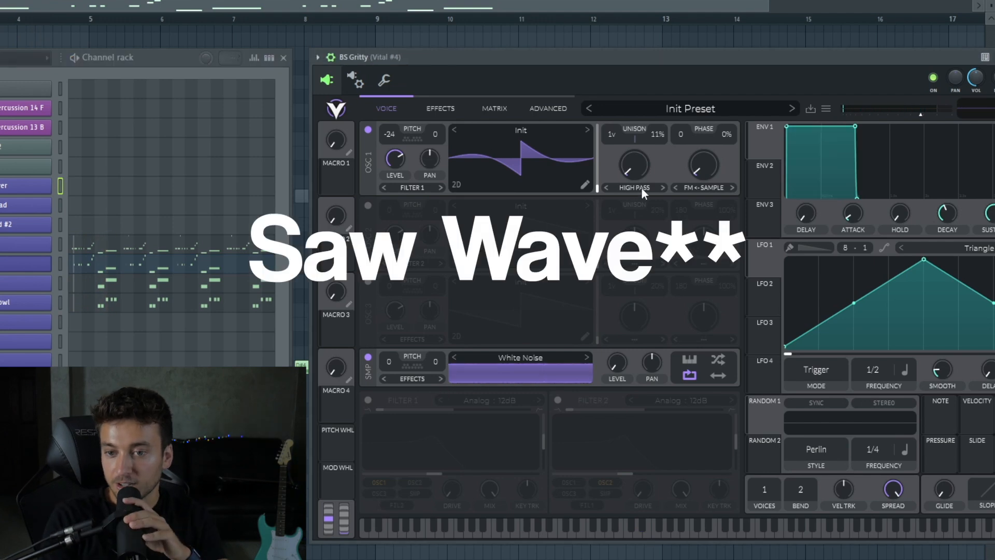
Demonstrate the BS Gritty waveform on oscillator 2 with a 12.5% High Pass spectral morph, and revert the demonstration
left_click(368, 206)
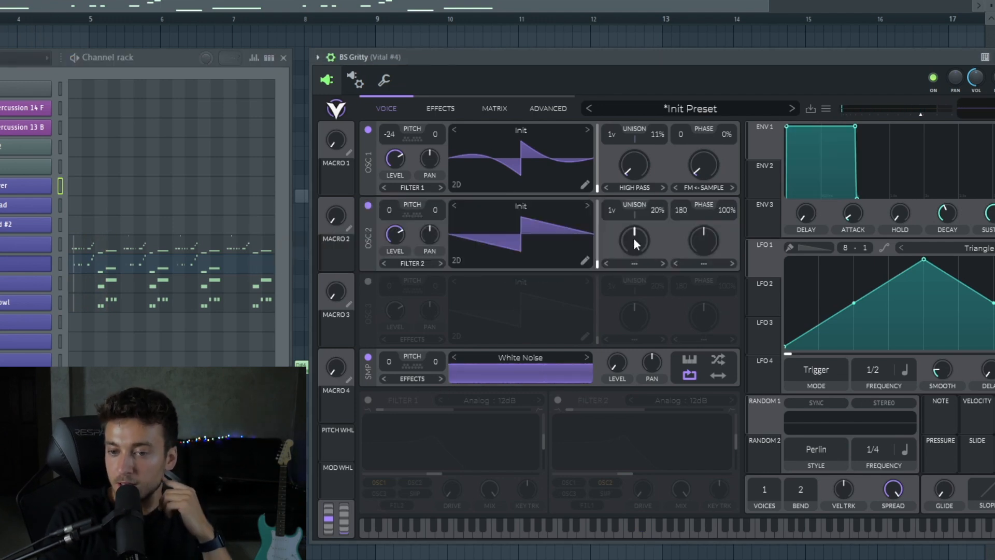
left_click(634, 263)
left_click(654, 393)
left_click_drag(640, 254, 631, 291)
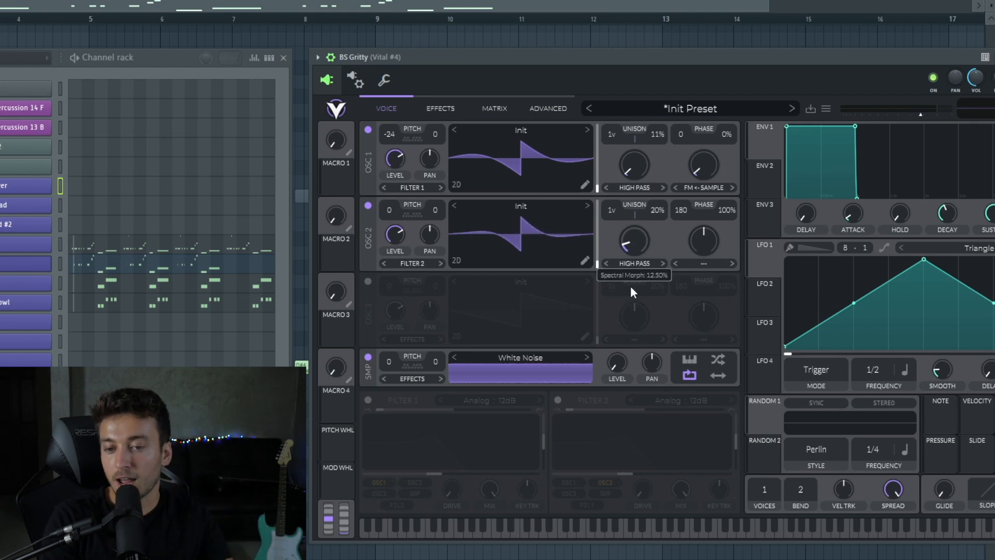
key("ctrl+z")
key("ctrl+z")
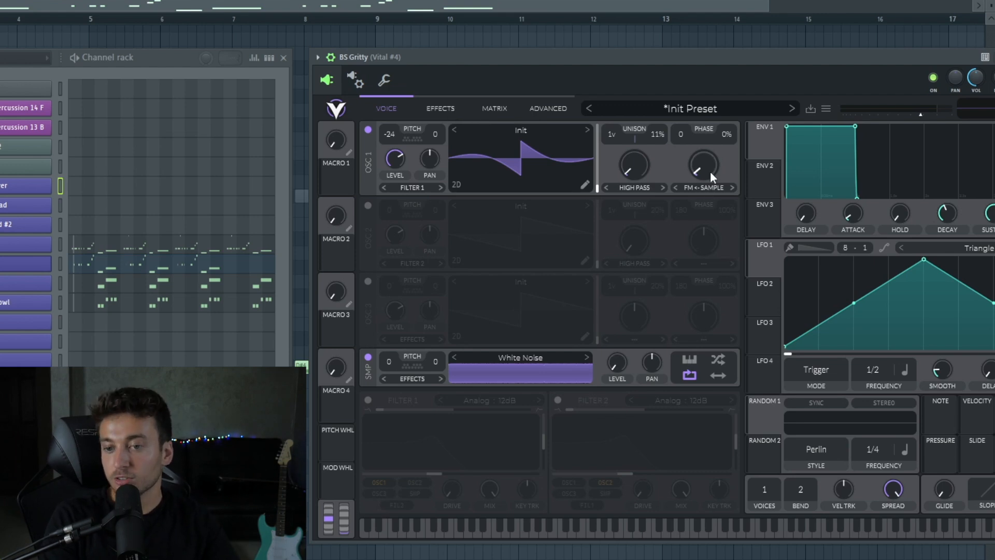
Review the compressor, distortion and EQ in BS Gritty's effects chain and shift the synth window slightly
left_click(440, 111)
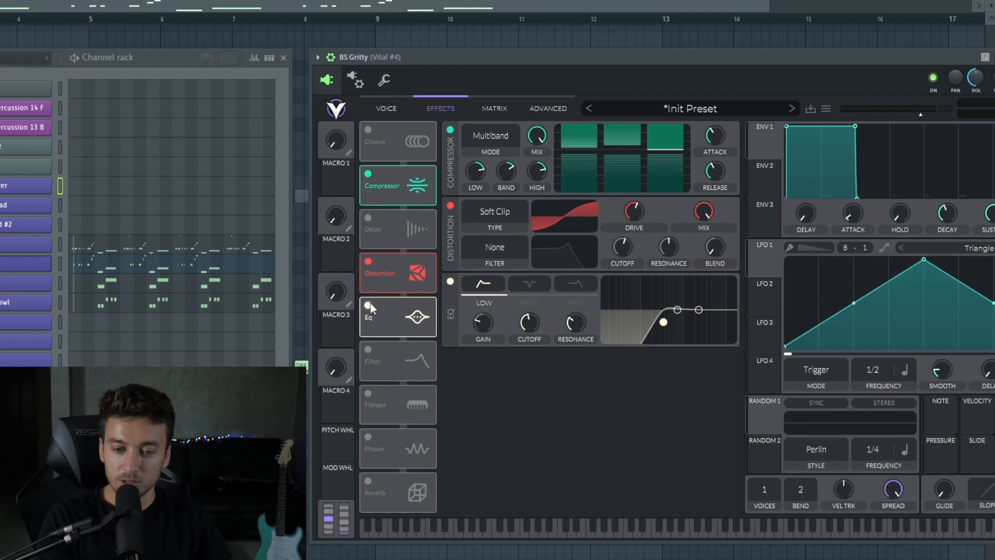
left_click_drag(390, 56, 363, 54)
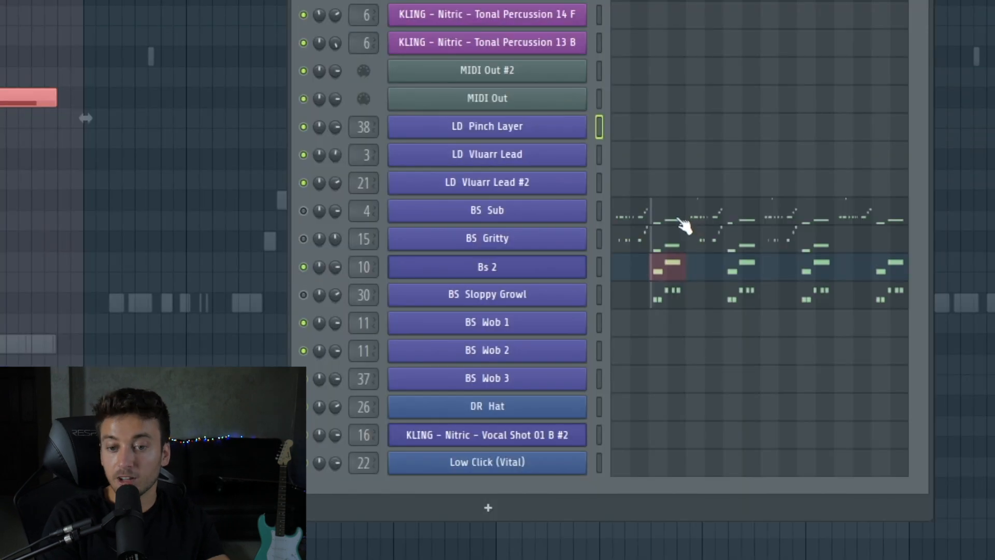
Point out where the Bs 2 notes sit among the bass layers in the channel rack and play them
left_click(657, 245)
left_click(661, 263)
key("space")
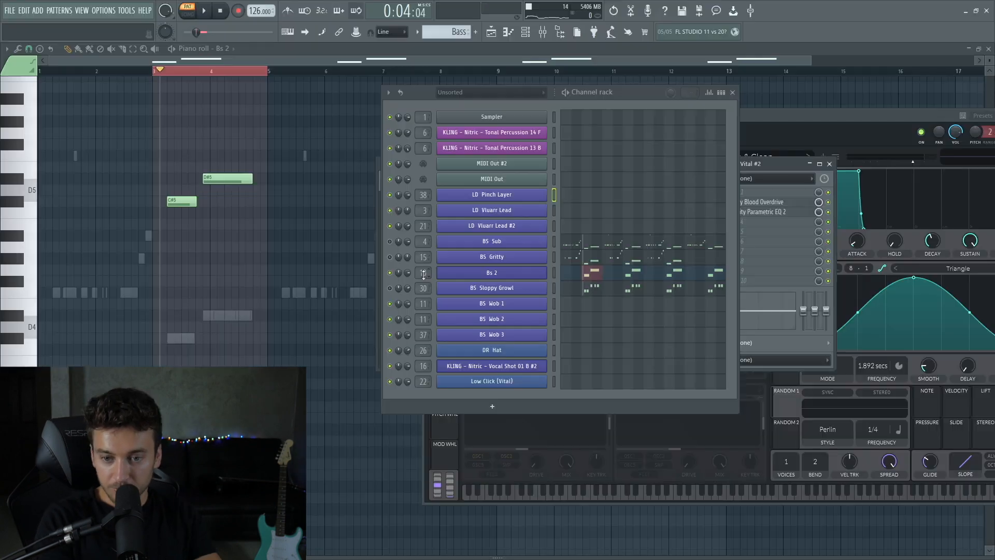
Return the channel rack to step view and move the mixer and Bs 2 synth windows to expose the synth
left_click(721, 93)
left_click_drag(736, 165, 931, 151)
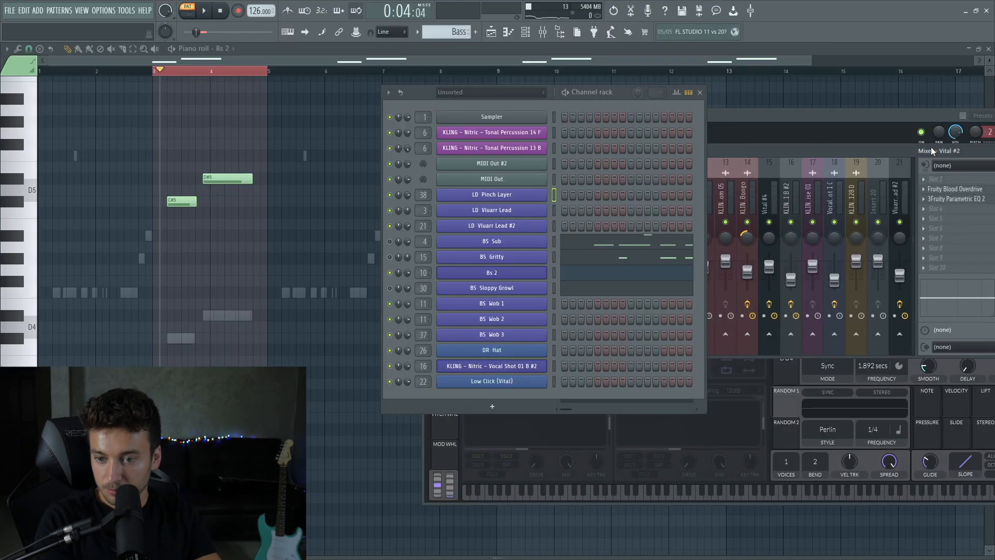
left_click_drag(767, 114, 380, 104)
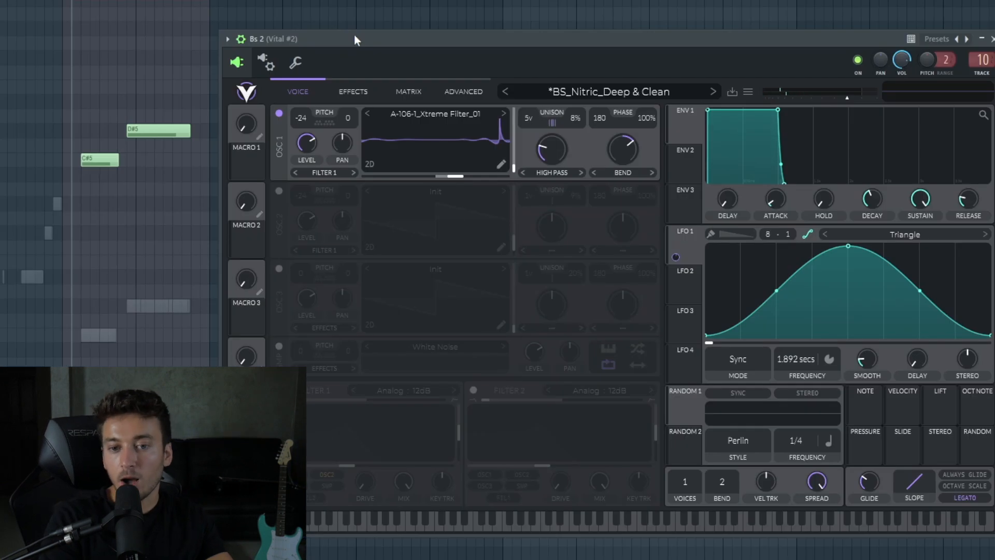
Switch Bs 2 from oscillator 1 to the plain saw on oscillator 2, and switch oscillator 1 back on
left_click(280, 191)
left_click(278, 113)
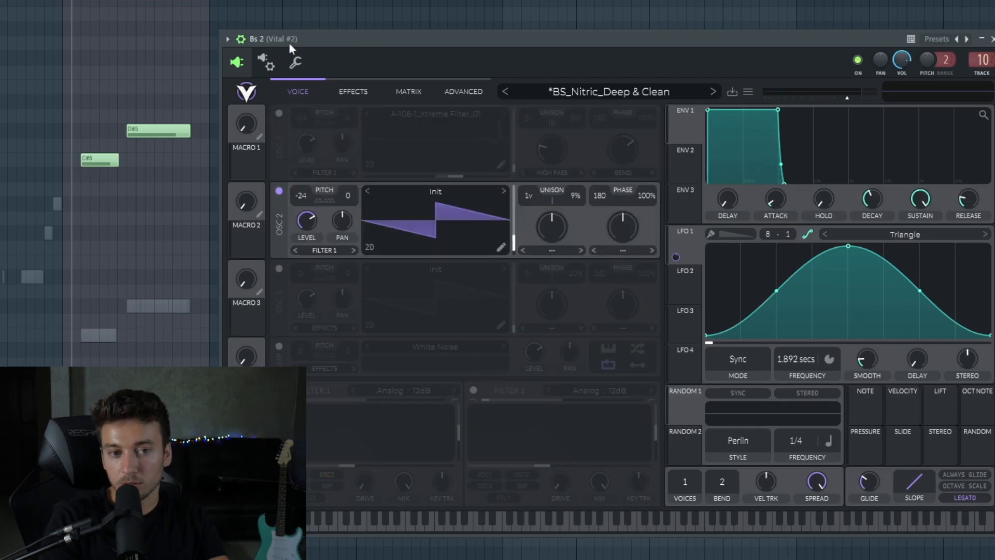
left_click(279, 113)
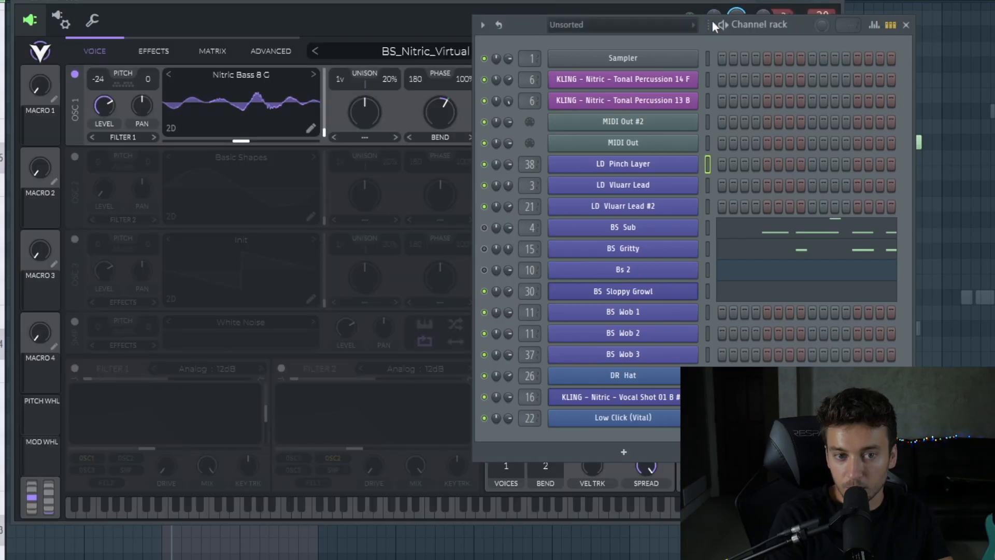
Move the channel rack off the BS Sloppy Growl synth and play that bass layer
left_click_drag(536, 25, 774, 28)
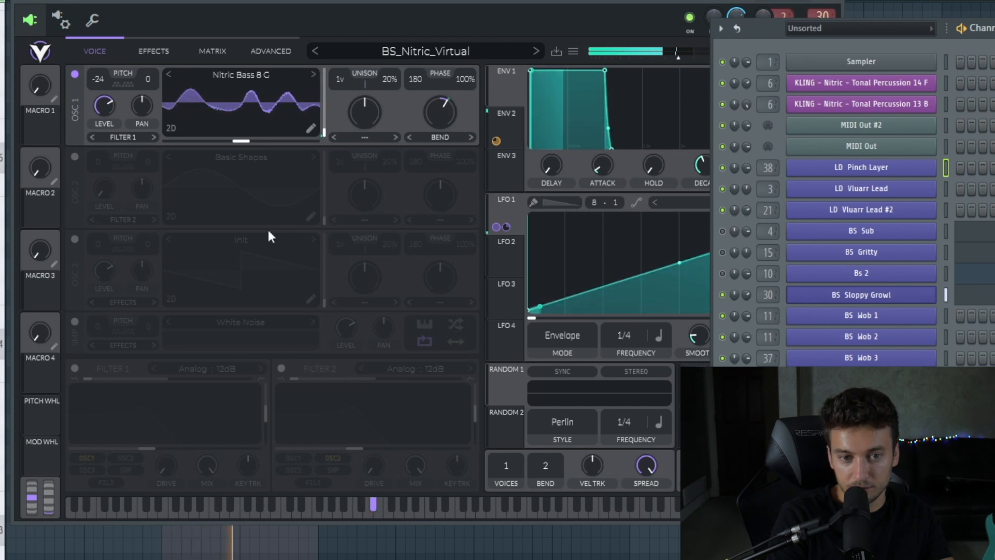
Uncover the BS Sloppy Growl synth, point out oscillator 1's Bend amount, and play the combined bass layers
key("F6")
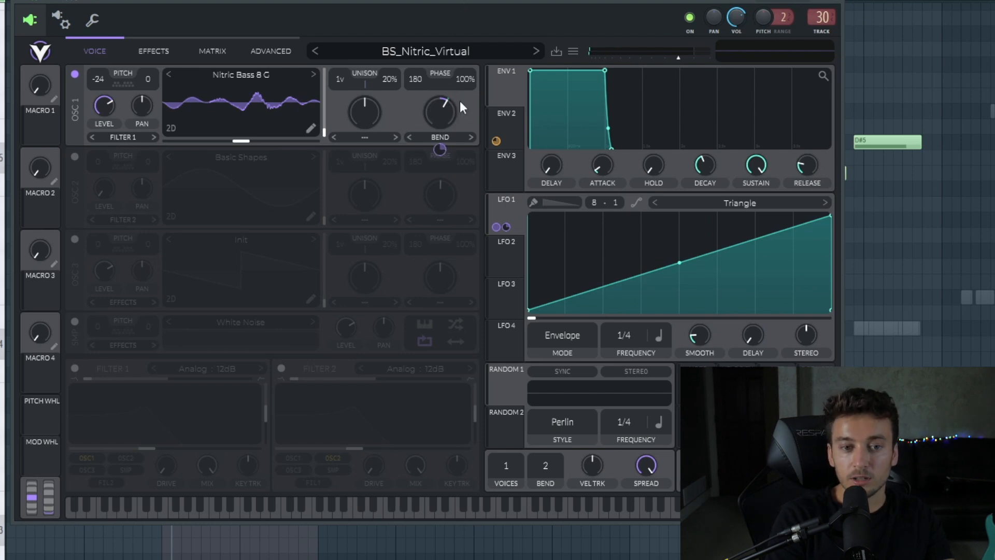
mouse_move(443, 122)
left_mouse_down()
mouse_move(437, 142)
mouse_move(435, 18)
mouse_move(438, 119)
left_mouse_up()
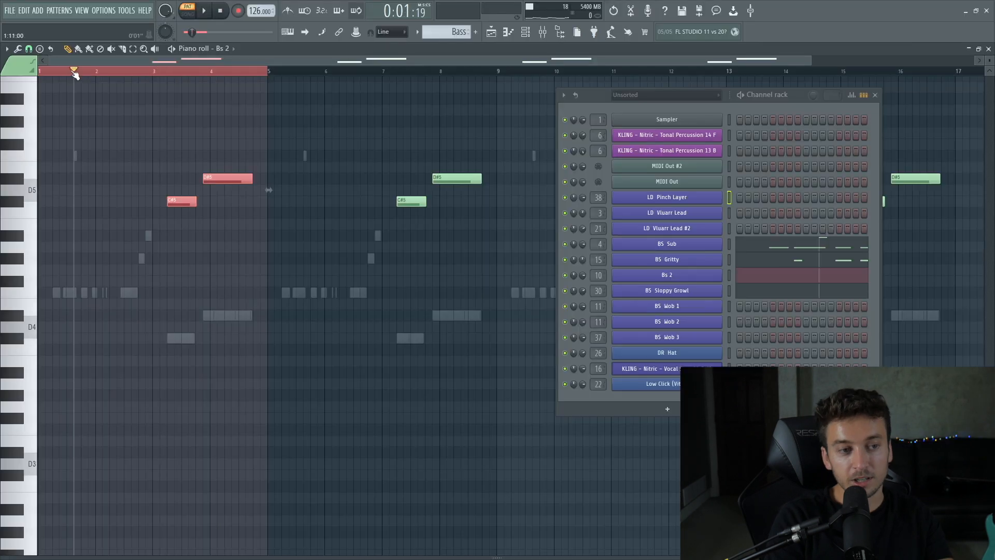
key("space")
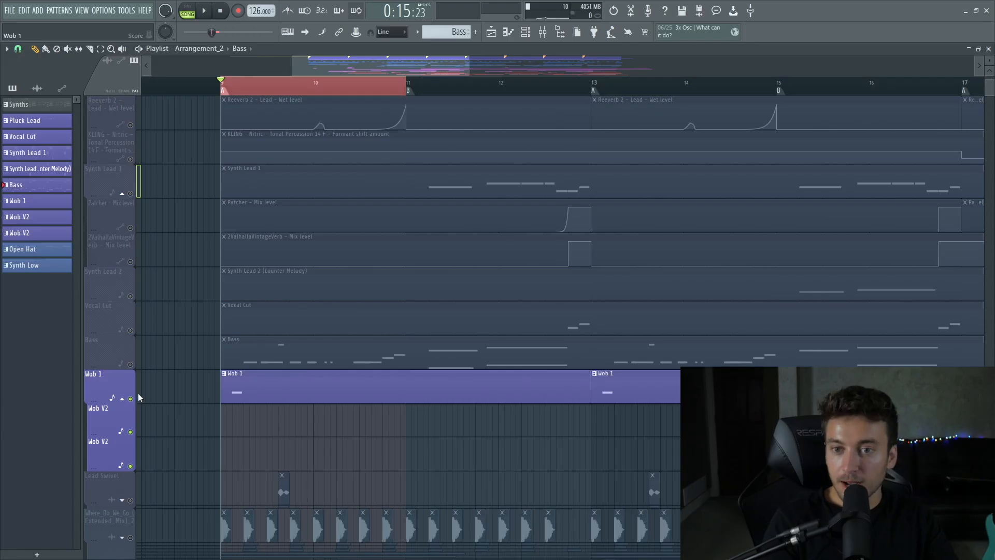
Set oscillator 2's transpose to 19 in the BS Wob 1 synth and toggle the filter in its effects chain
scroll(139, 393, "down", 3)
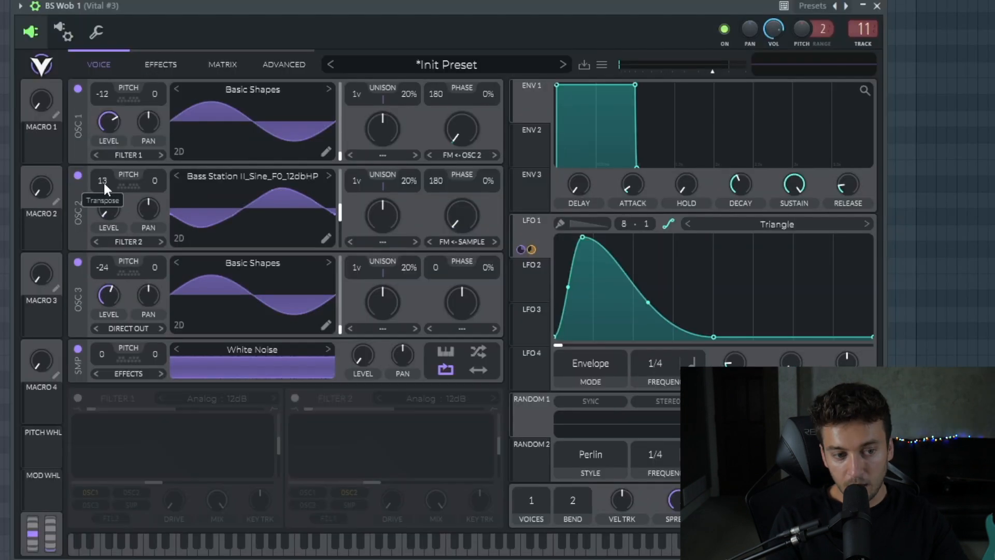
scroll(104, 181, "up", 4)
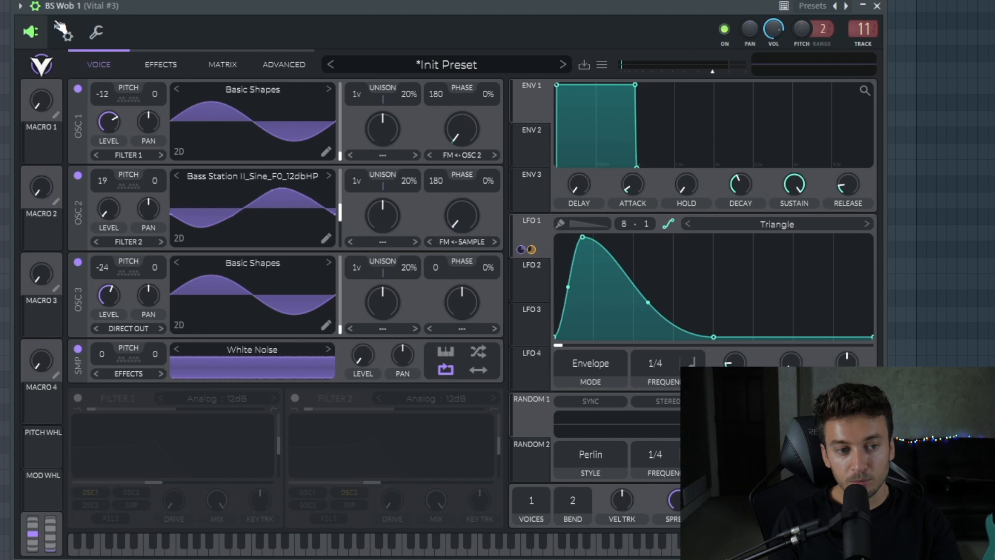
left_click(164, 66)
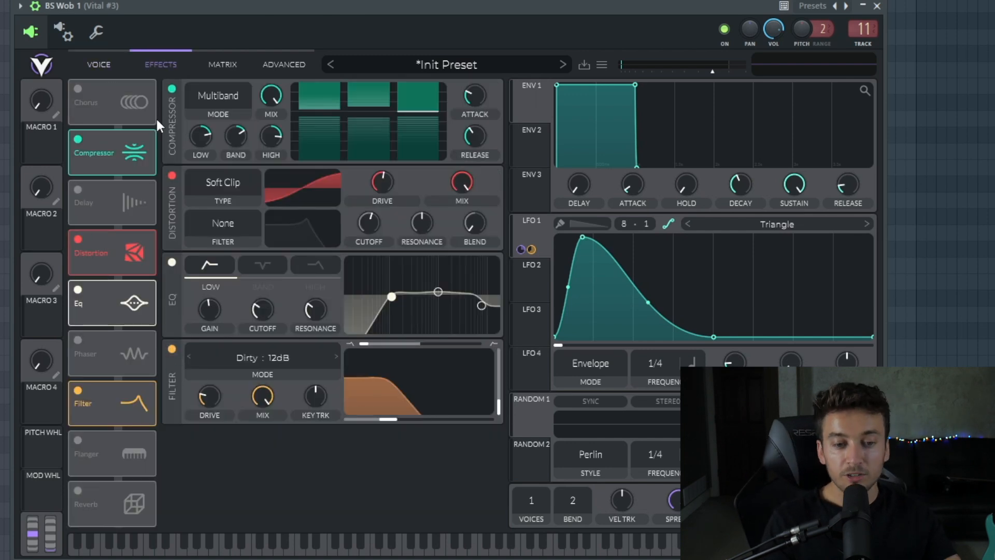
left_click(171, 349)
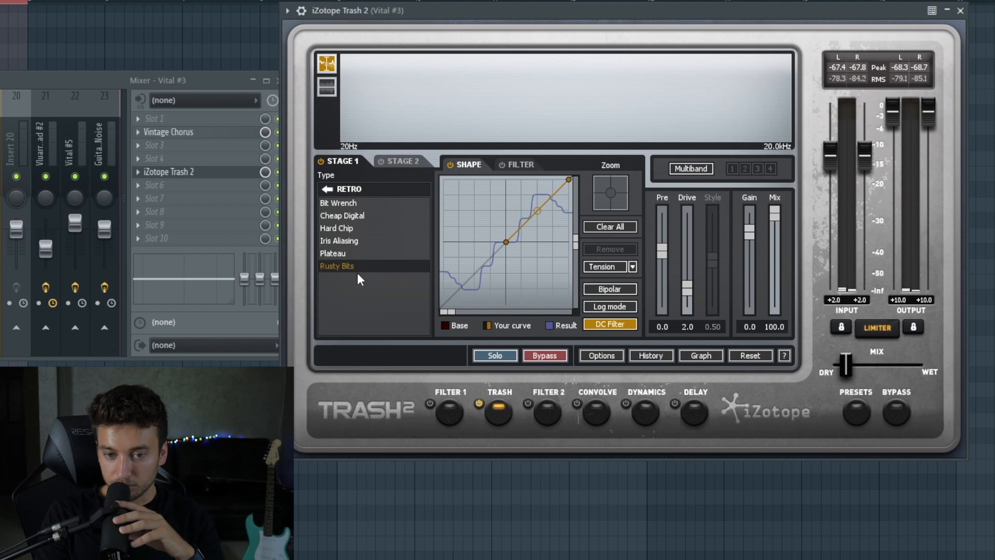
Toggle the iZotope Trash 2 bypass on the Vital #3 mixer track to compare the wobble with and without distortion
left_click(895, 412)
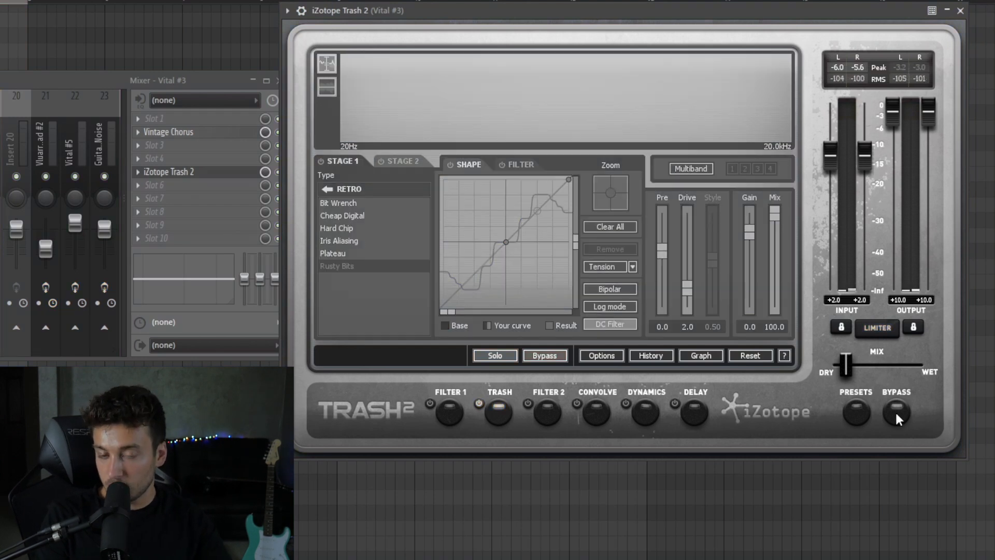
left_click(895, 411)
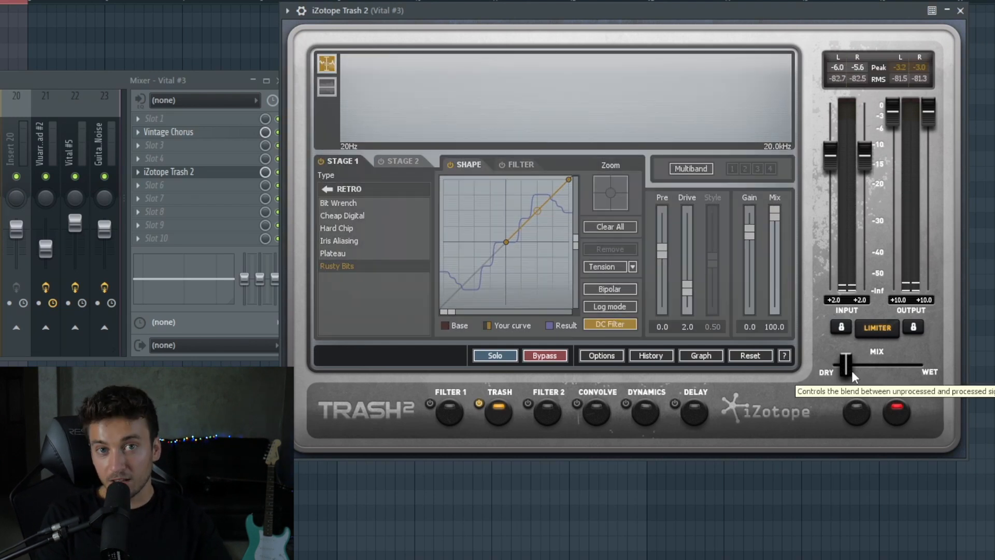
left_click(896, 412)
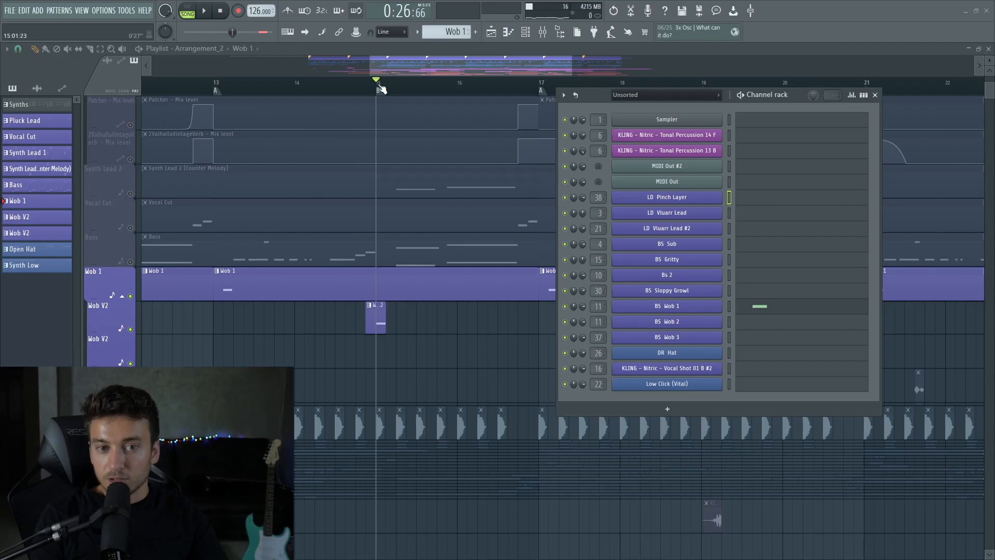
Play the Wob V2 clips in the playlist, and open the BS Wob 3 synth and its mixer track 37
left_click_drag(979, 83, 377, 83)
left_click(361, 81)
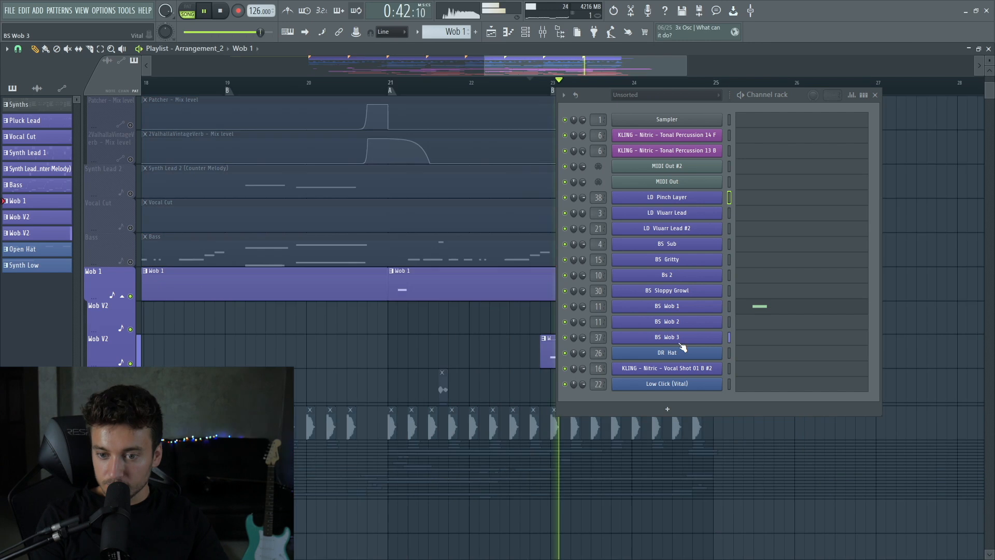
left_click(682, 340)
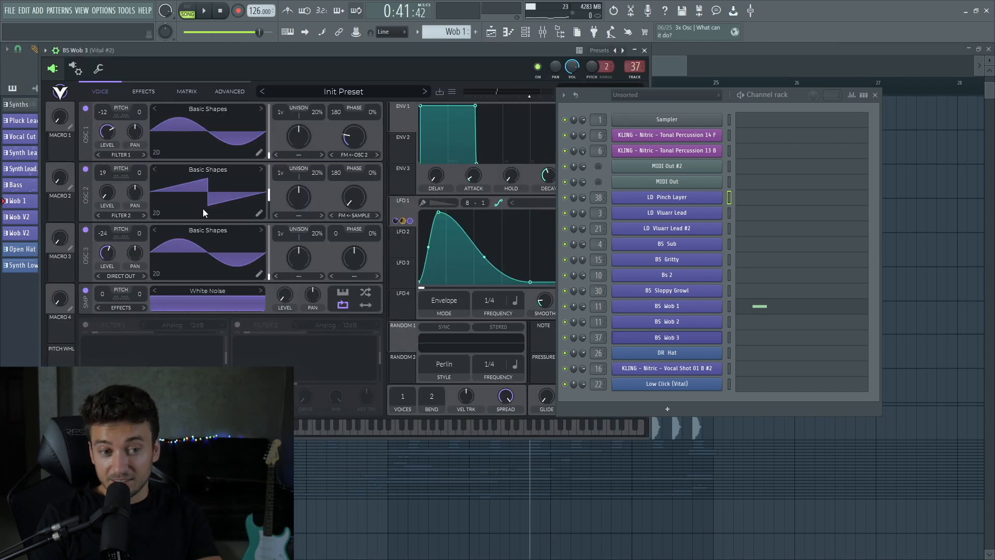
double_click(635, 66)
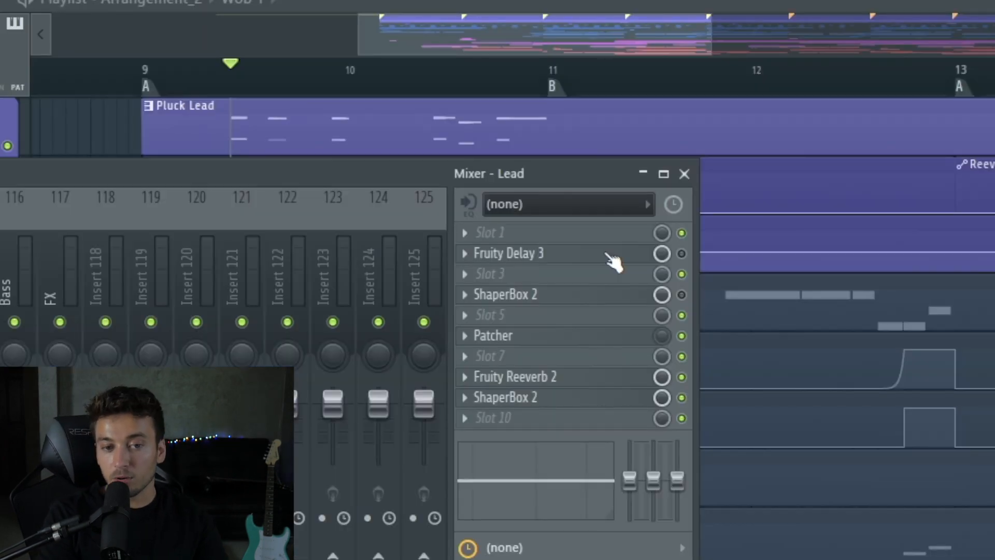
Inspect Fruity Delay 3 on the Lead mixer track and locate the Lead Swivel audio clip in the playlist
left_click(614, 259)
left_click(687, 267)
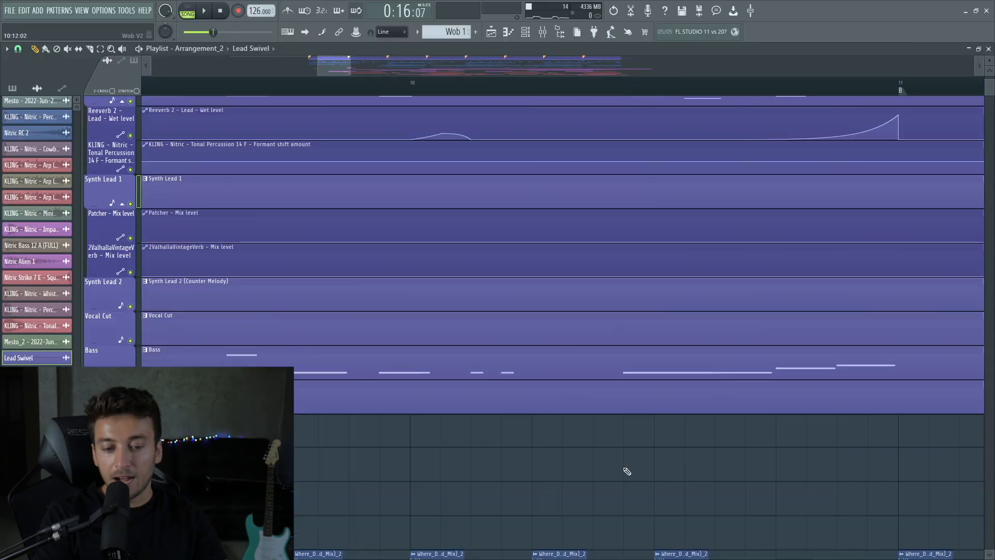
scroll(933, 487, "down", 5)
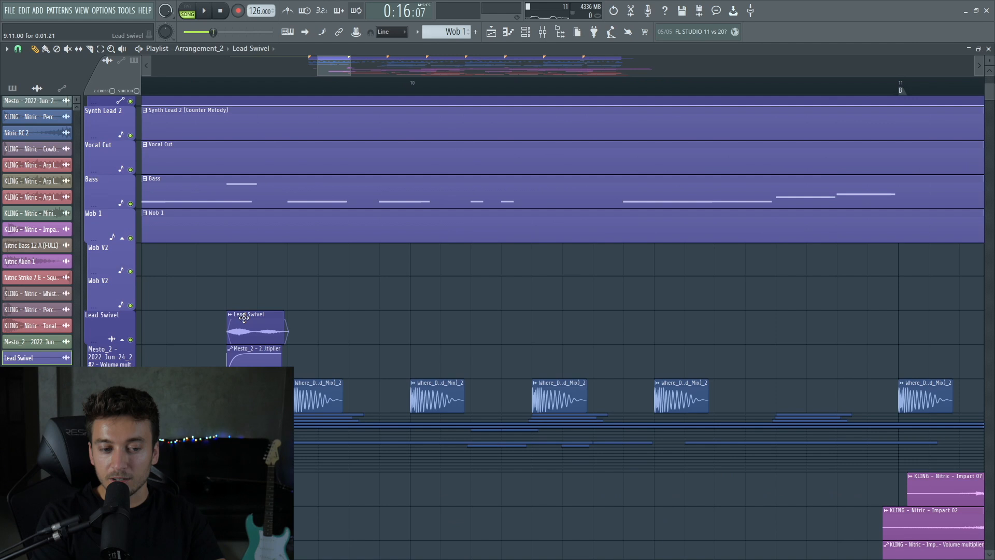
Move to the bar 21 section of the arrangement and play it with the Lead Swivel clip
left_click_drag(347, 70, 803, 71)
left_click_drag(539, 88, 573, 88)
key("space")
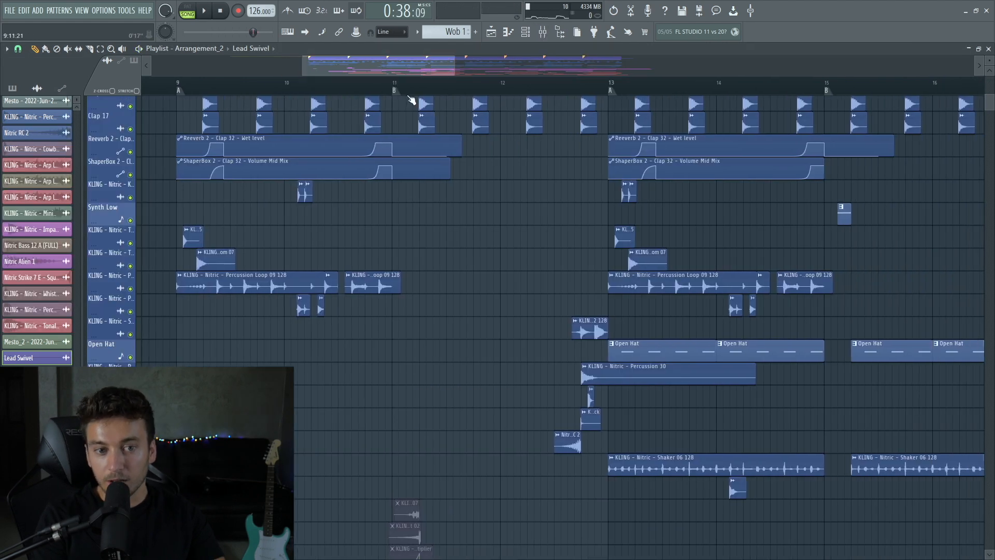
Examine the kick and layered clap tracks of the drum group from bar 9 onward
scroll(411, 100, "up", 2)
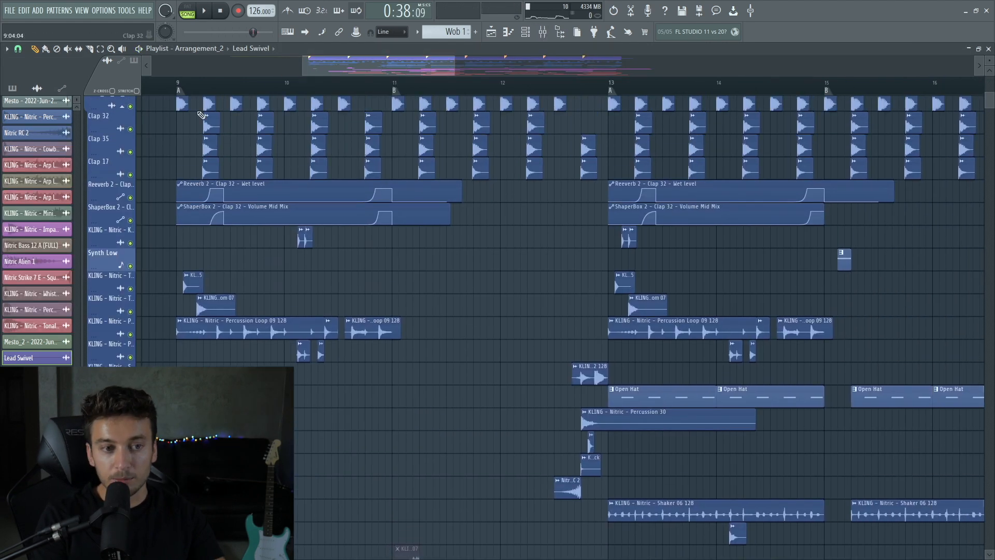
scroll(131, 158, "up", 7)
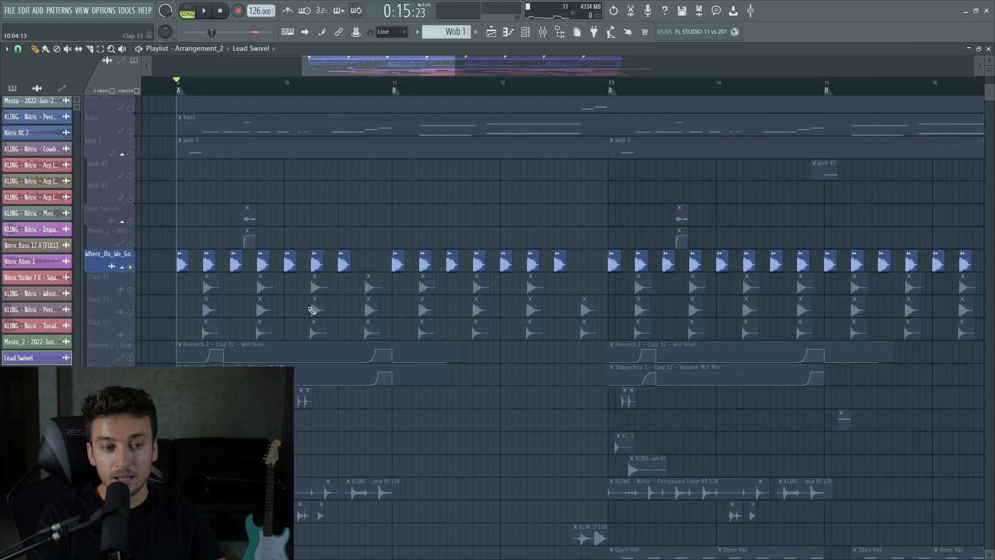
left_click_drag(176, 111, 506, 111)
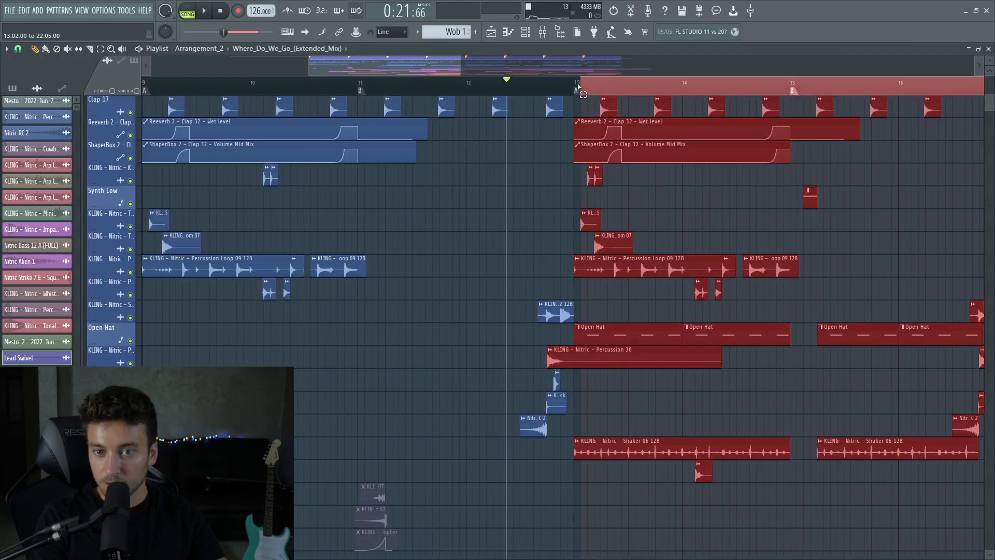
Place the playhead at bar 13 and start playback of the full drum group
left_click_drag(578, 83, 982, 86)
left_click(579, 82)
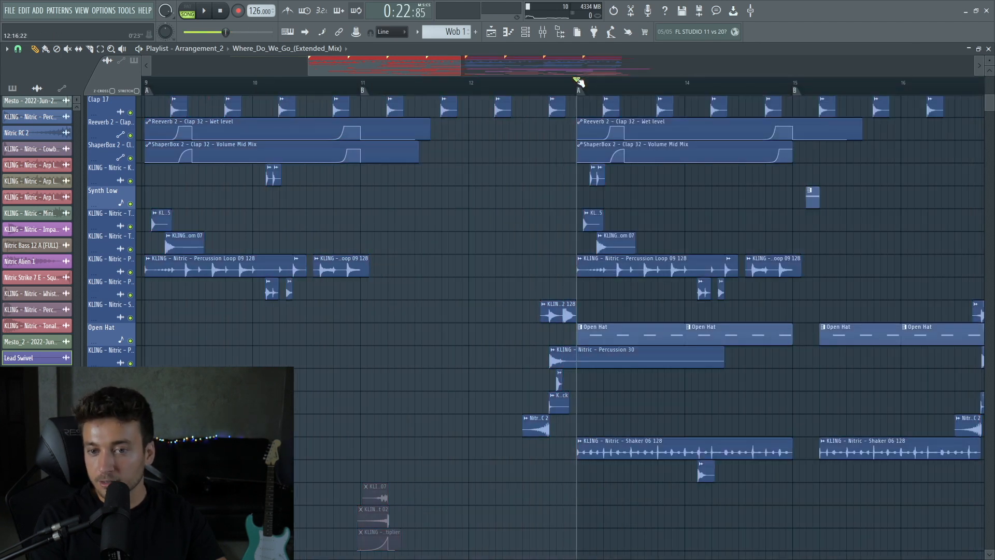
scroll(440, 514, "up", 3)
scroll(824, 202, "up", 2)
scroll(824, 202, "down", 3)
scroll(726, 265, "down", 3)
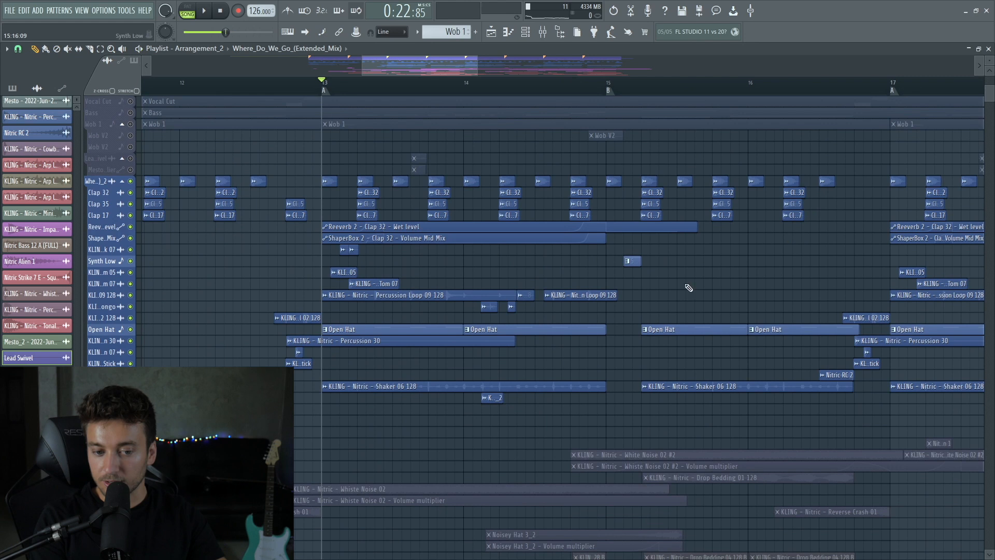
key("space")
Follow the percussion, open hat and shaker clips past bar 17 during playback, and stop it
left_click_drag(287, 470, 905, 210)
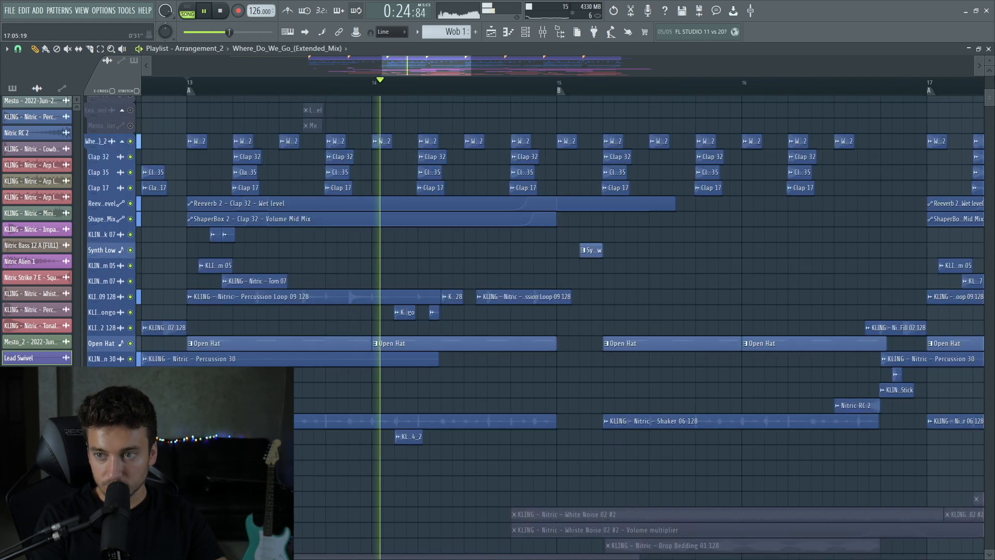
left_click_drag(989, 61, 989, 55)
scroll(733, 271, "down", 5)
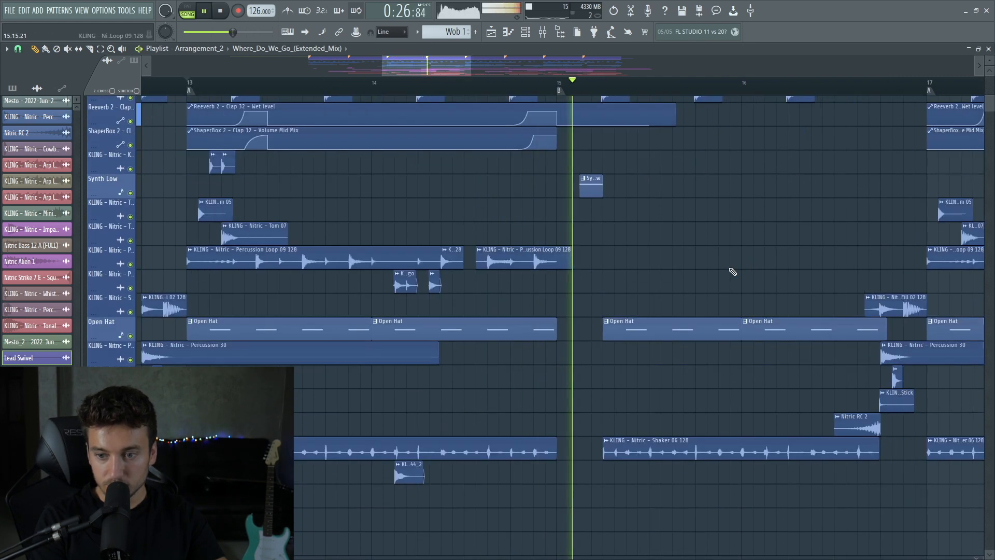
left_click_drag(441, 64, 483, 76)
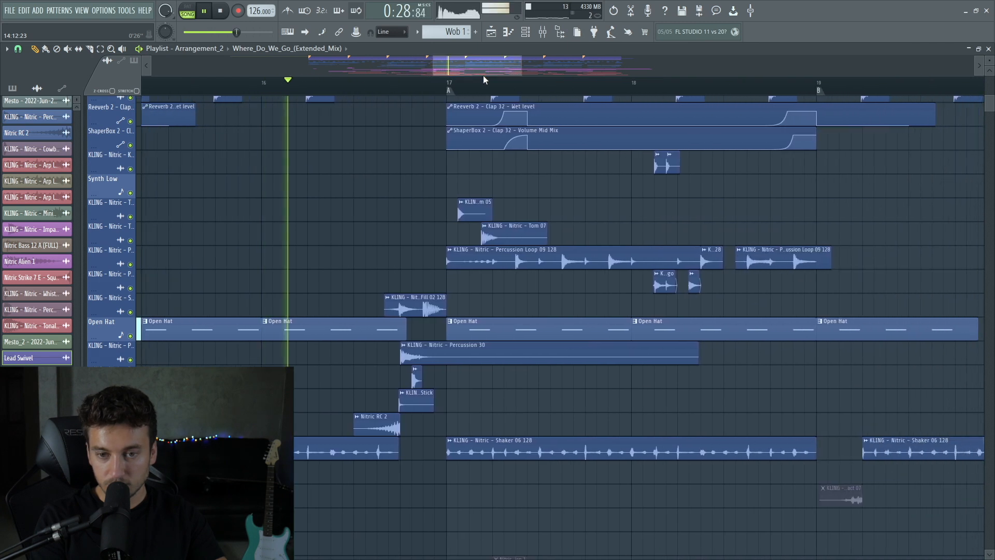
scroll(548, 247, "up", 2)
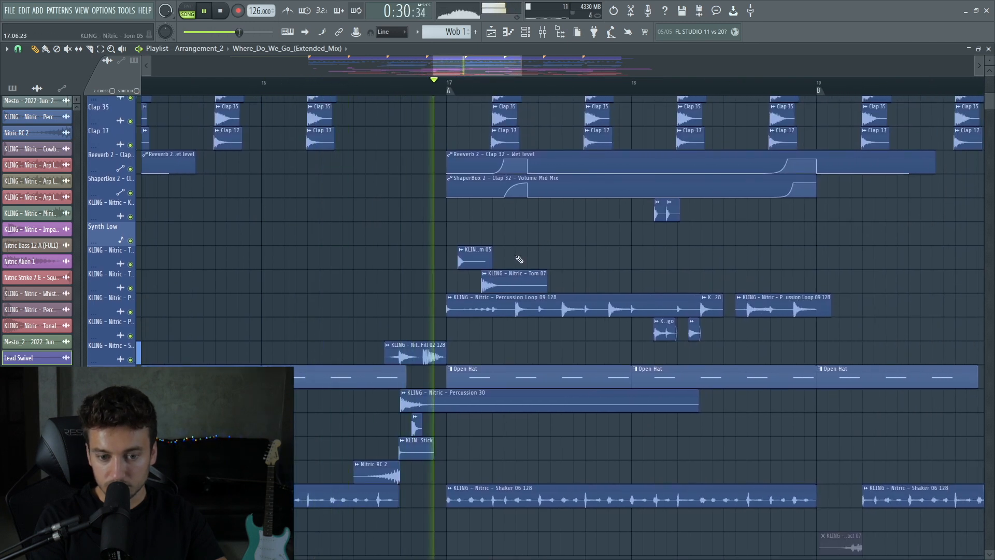
key("space")
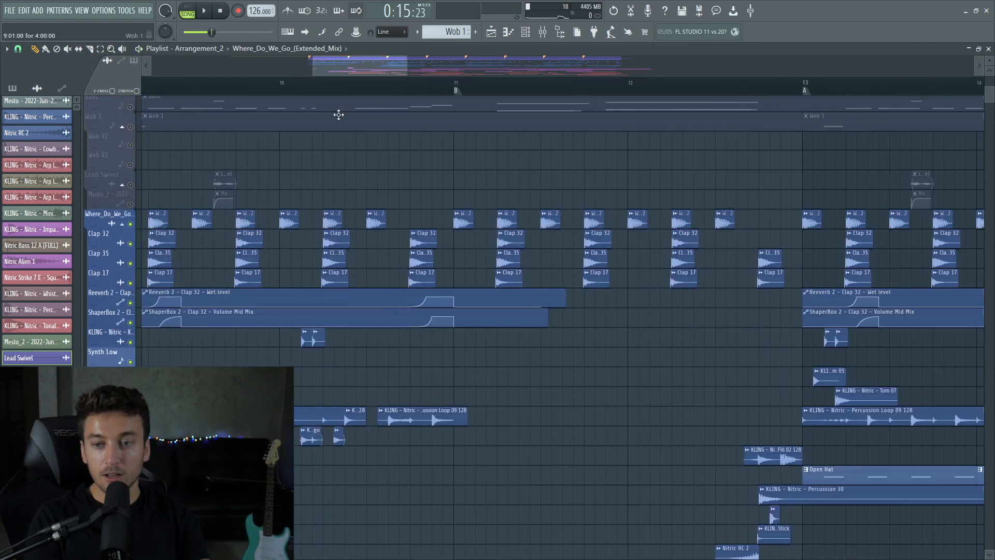
Isolate the kick and Clap 32 tracks in the playlist, with the other drum tracks muted
left_click_drag(371, 63, 378, 64)
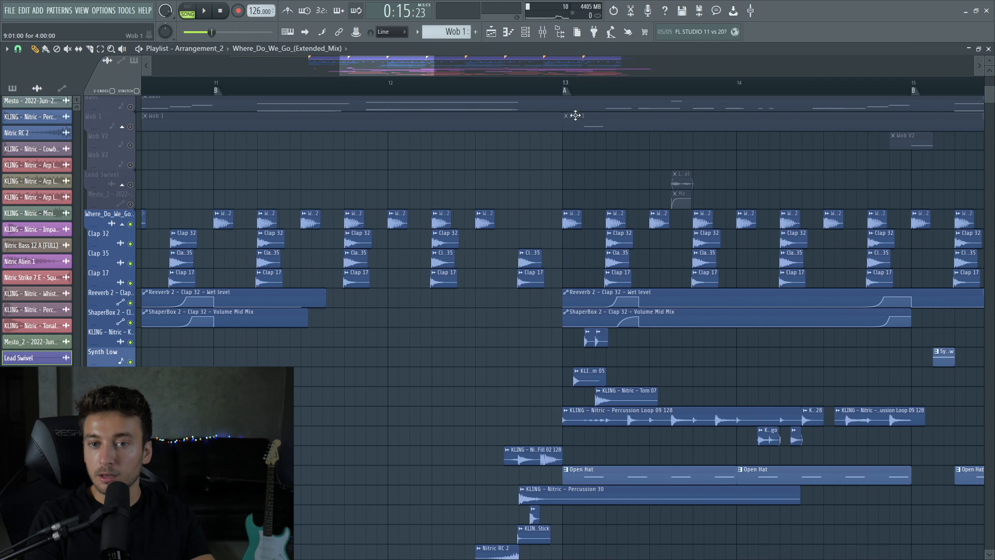
scroll(251, 421, "down", 3)
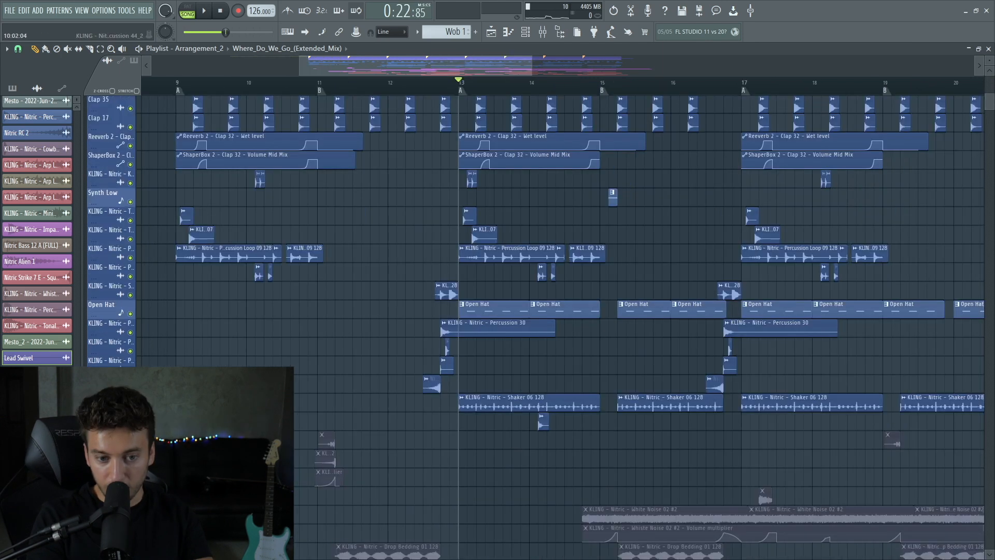
right_click(130, 313)
left_click(131, 314)
scroll(121, 156, "up", 2)
left_click(130, 127)
left_click(130, 108)
scroll(143, 154, "up", 2)
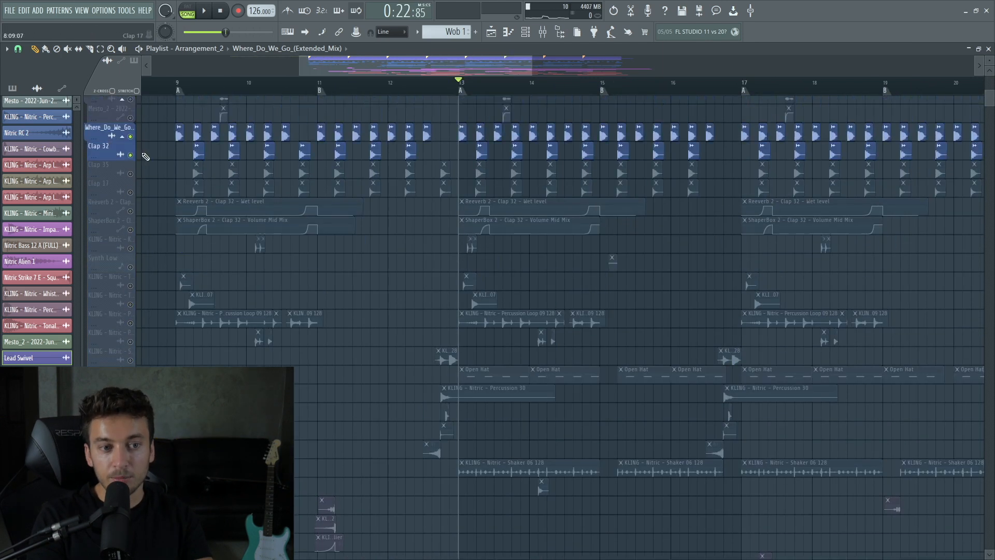
Unmute Clap 35, Clap 17, and the Reeverb 2 wet level and ShaperBox 2 volume mix automation for the claps
scroll(146, 156, "up", 1)
left_click(130, 202)
left_click(130, 239)
left_click(130, 220)
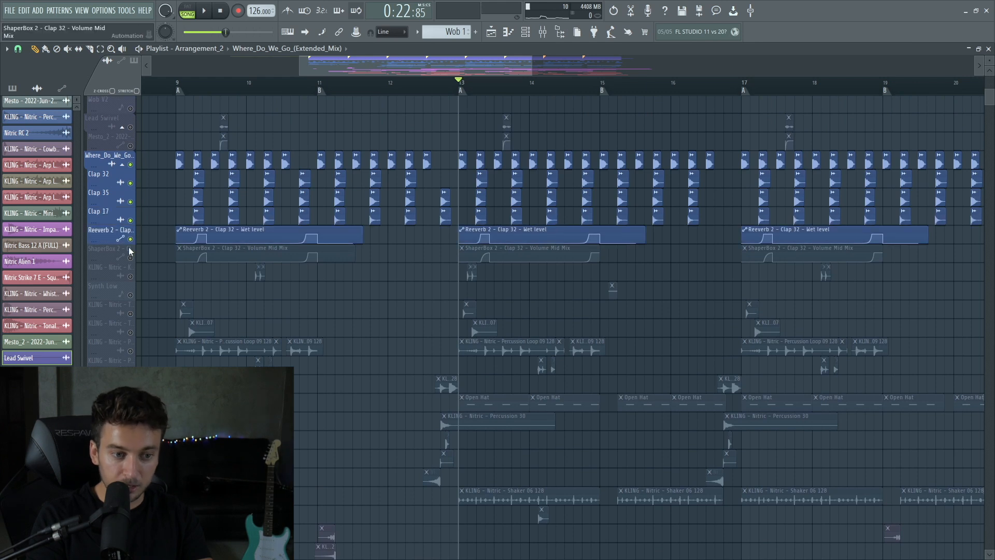
left_click(130, 257)
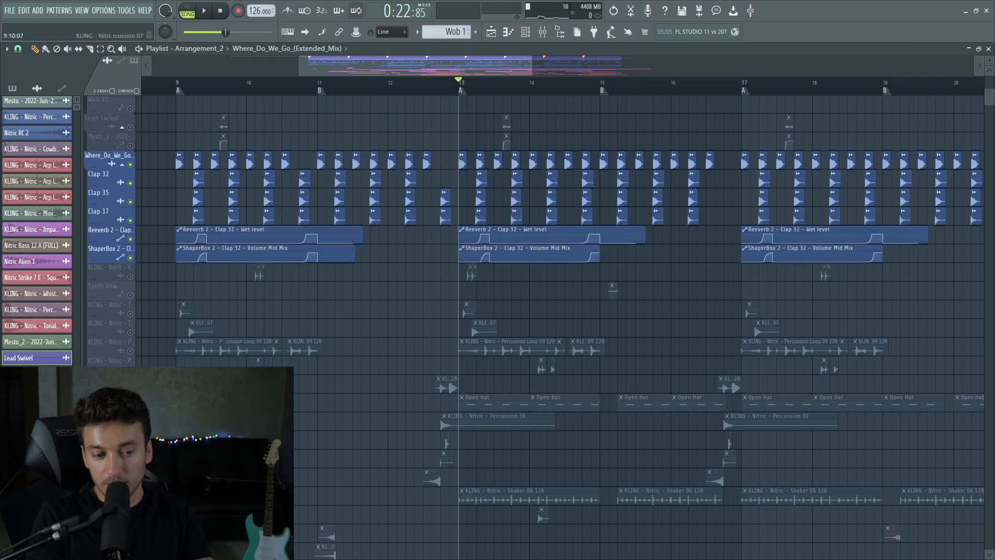
Unmute the Open Hat track and play it with the kick, claps and their automation
left_click(130, 407)
scroll(755, 170, "down", 2)
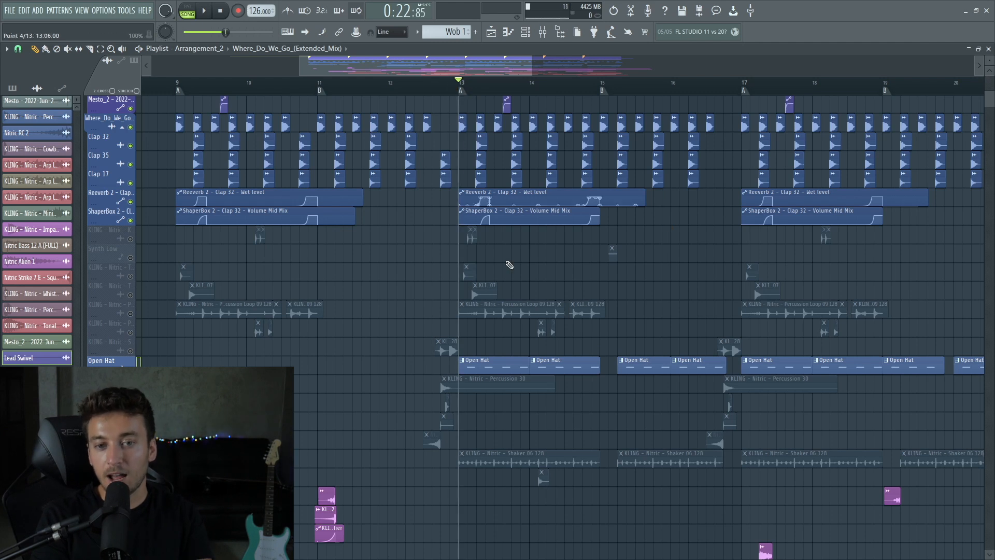
scroll(469, 144, "up", 3)
key("space")
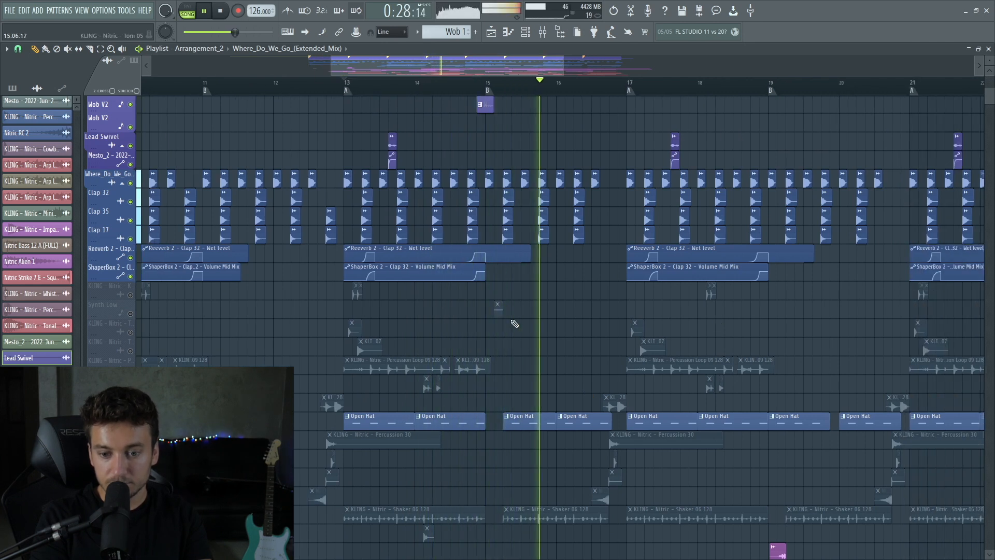
Play the impact, white noise, Drop Bedding 01, reverse crash and Noisey Hat effects clips from bar 11 and follow them past bar 15
left_click_drag(492, 71, 563, 100)
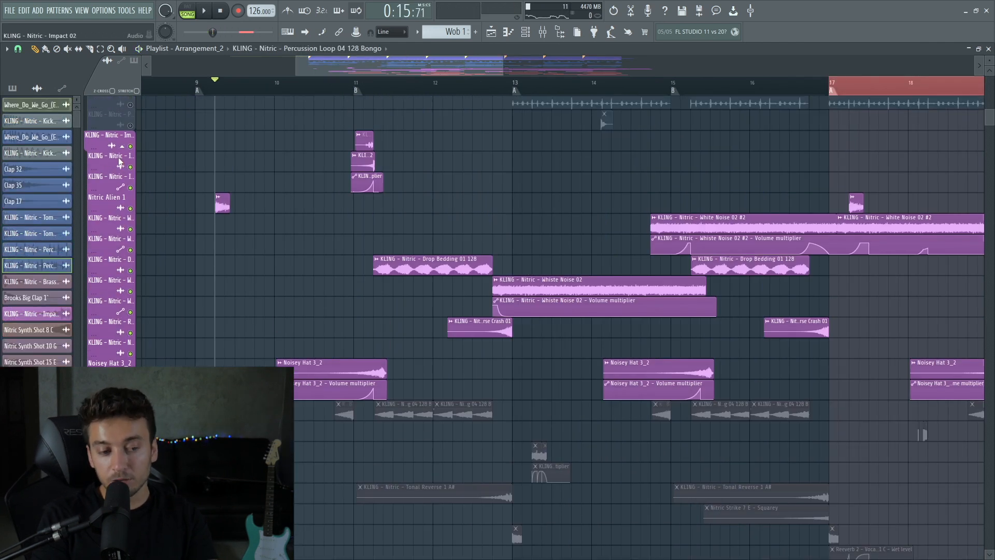
scroll(333, 378, "down", 5)
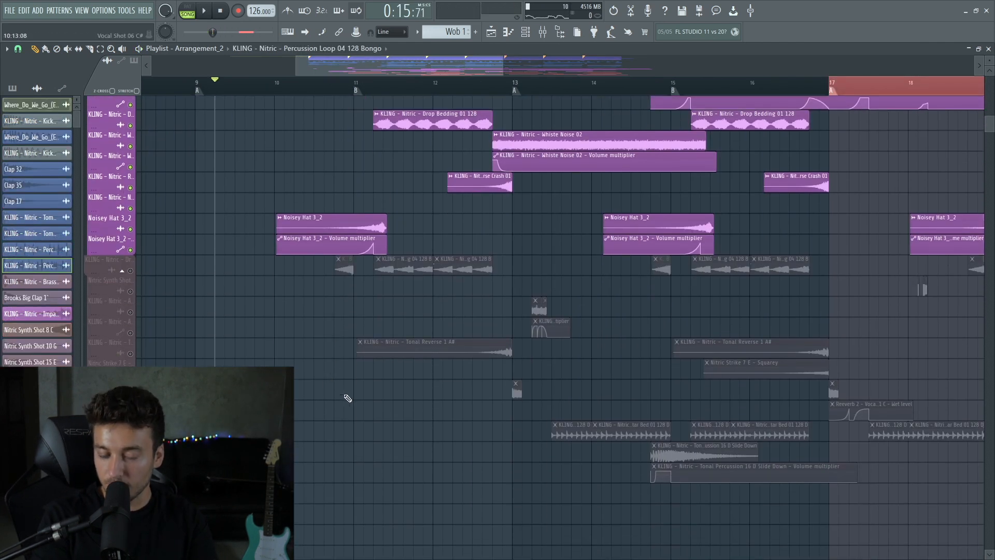
scroll(334, 378, "up", 3)
scroll(432, 365, "up", 2)
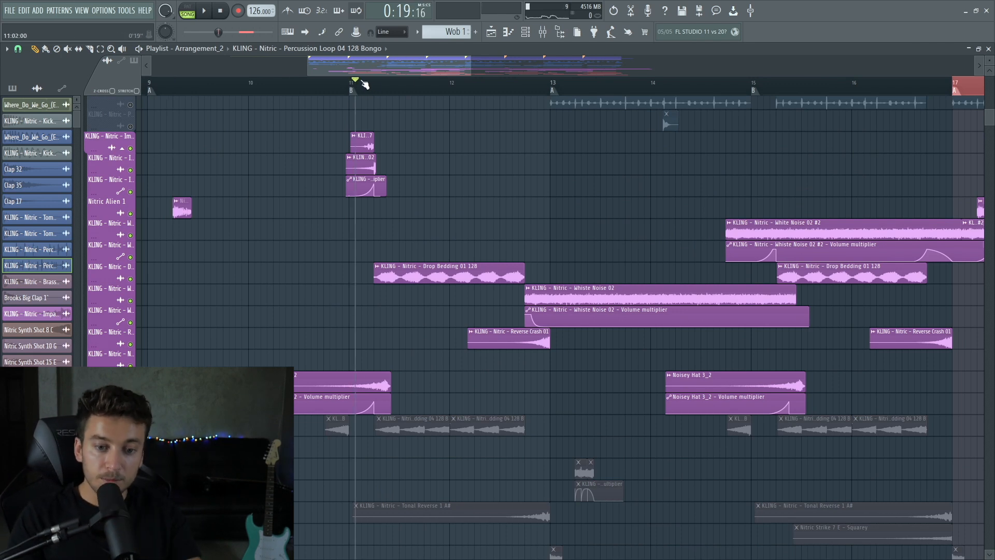
key("space")
key("space")
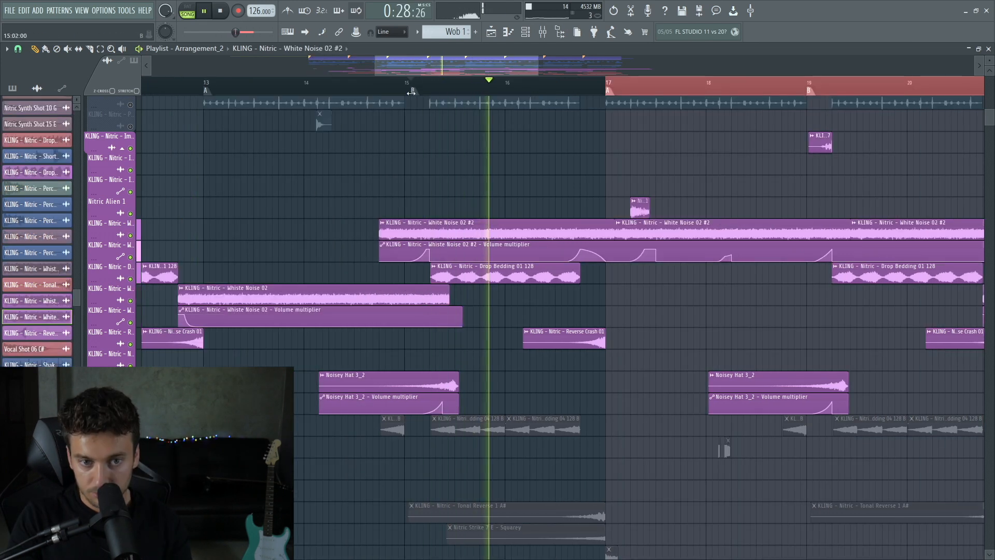
left_click_drag(513, 68, 534, 73)
left_click(534, 83)
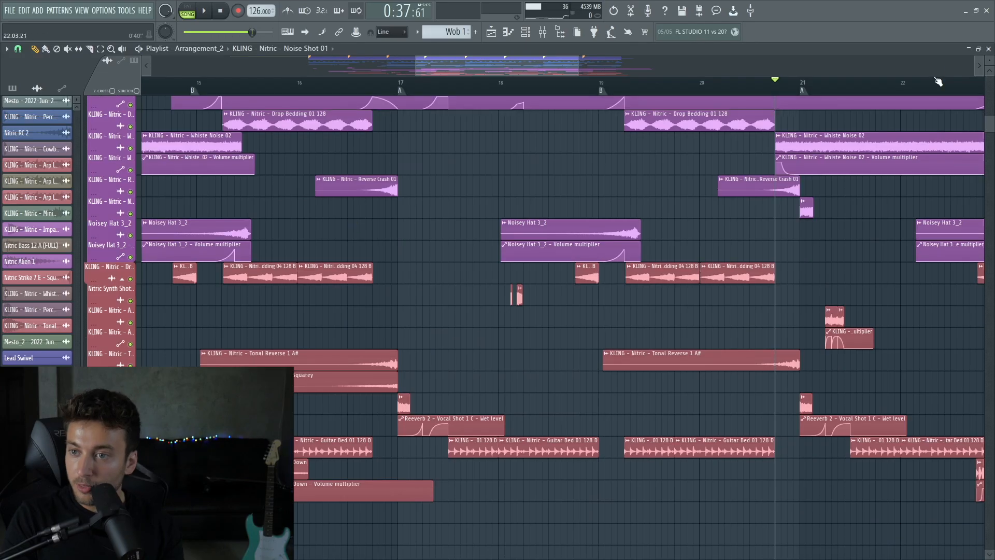
Mute the purple noise and impact effects tracks, then play the red tonal effects tracks from just before bar 11
scroll(811, 483, "down", 3)
scroll(811, 483, "left", 2)
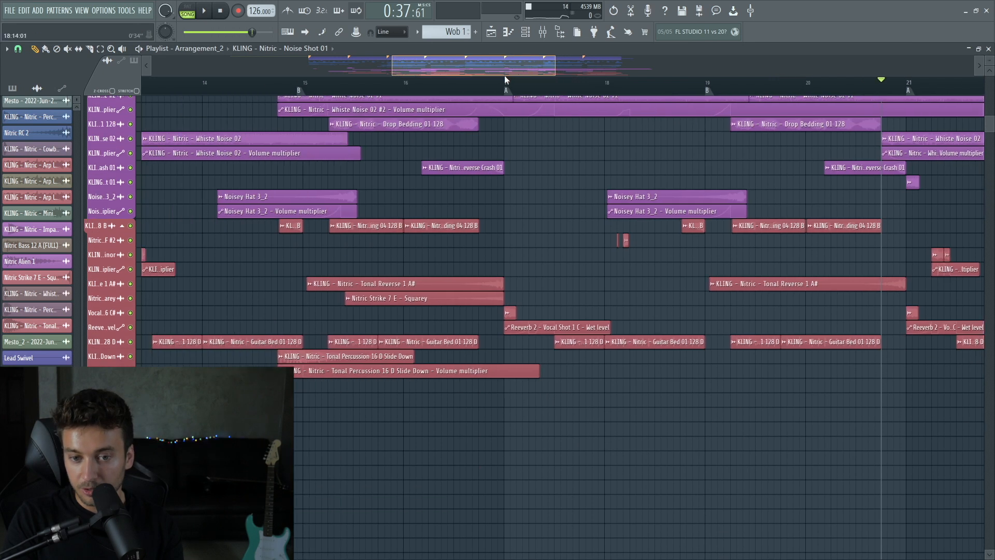
scroll(811, 483, "up", 2)
scroll(811, 483, "left", 2)
left_click_drag(130, 242, 130, 102)
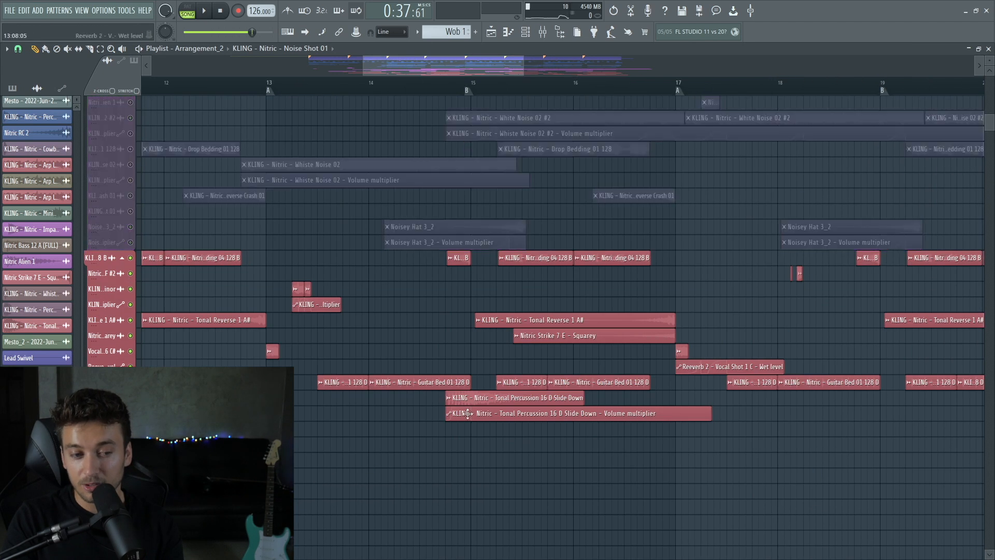
scroll(227, 93, "up", 3)
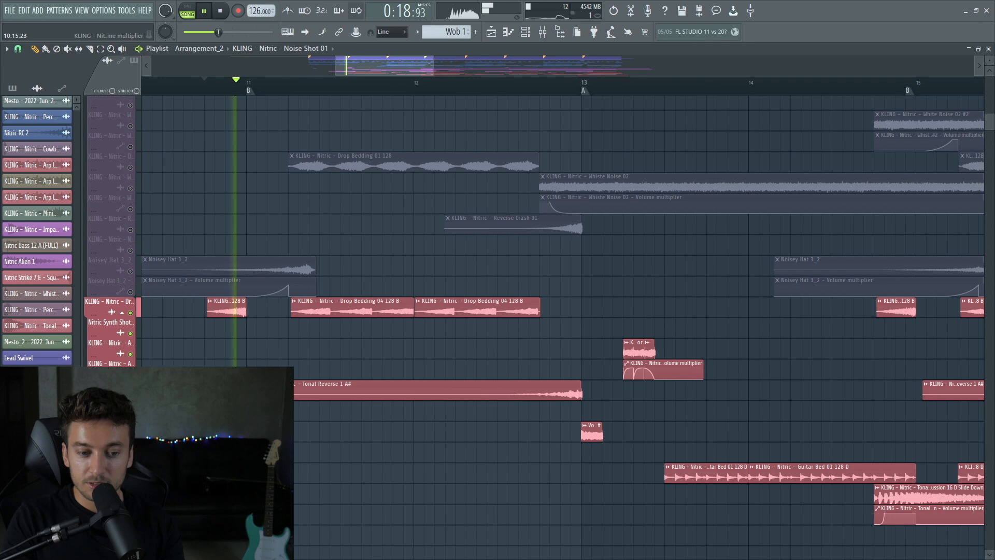